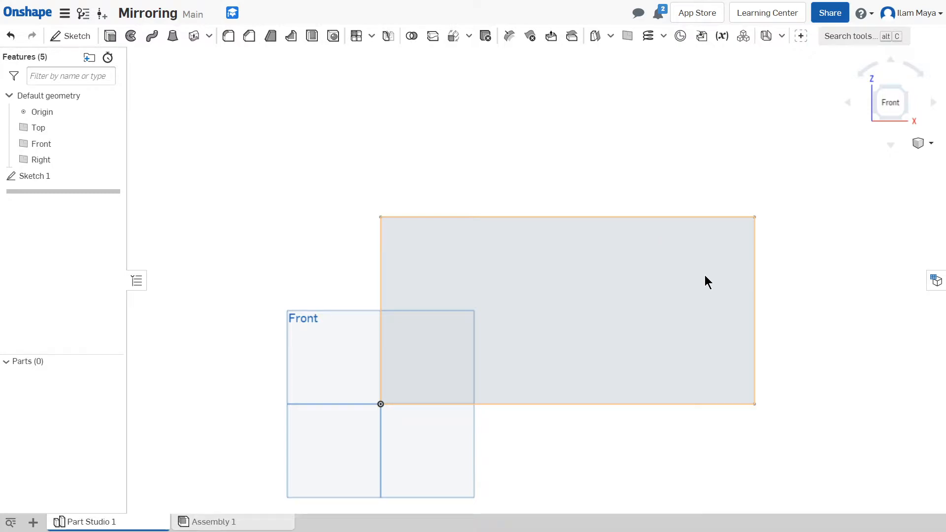
# Open the existing rectangle sketch, Sketch 1, for editing.
pyautogui.click(604, 170)
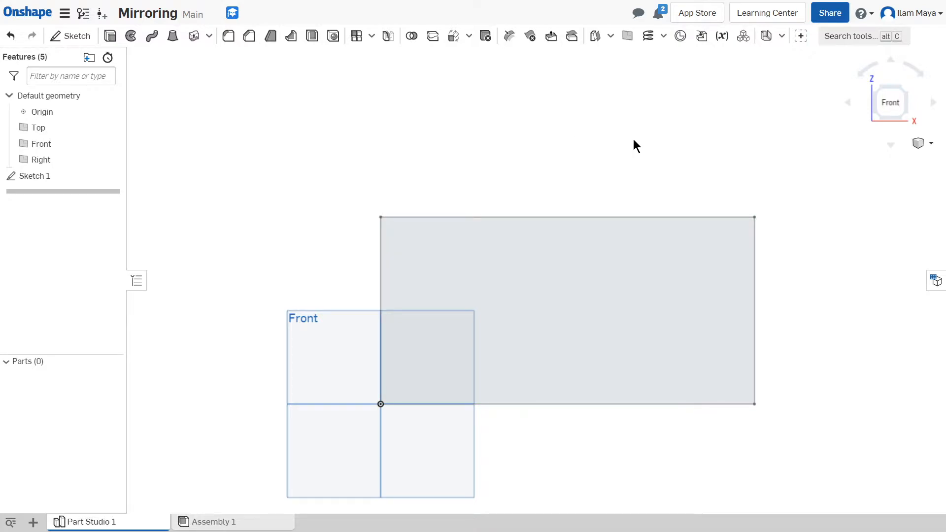
pyautogui.click(883, 109)
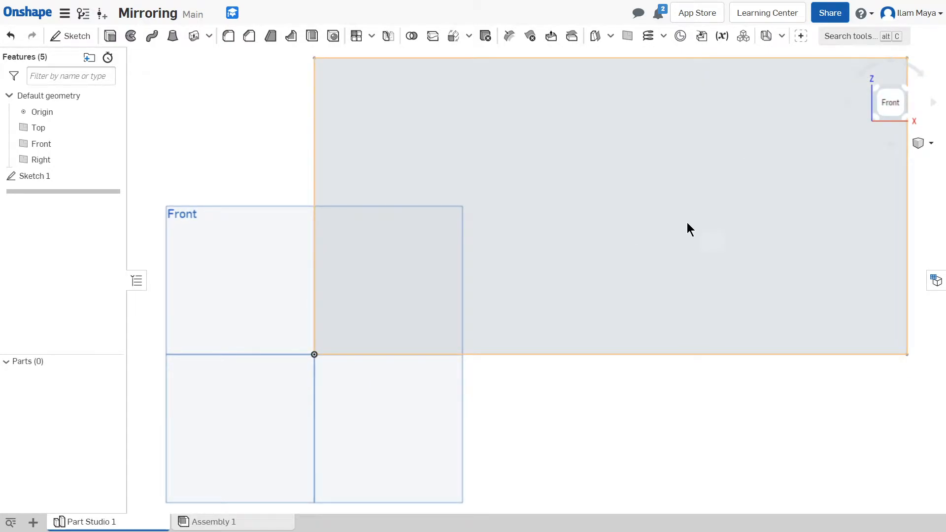
pyautogui.moveTo(688, 219); pyautogui.dragTo(670, 255, button='middle')
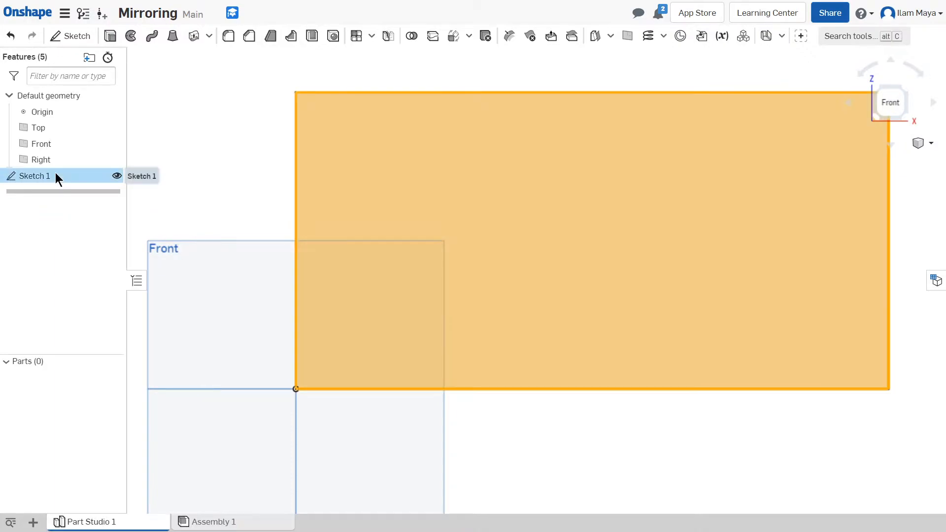
pyautogui.doubleClick(56, 174)
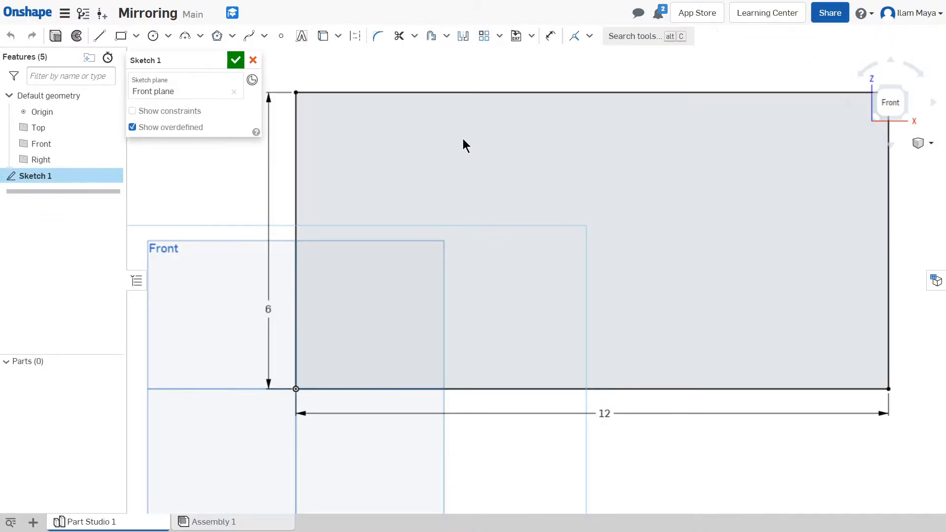
pyautogui.moveTo(462, 138); pyautogui.dragTo(438, 205, button='middle')
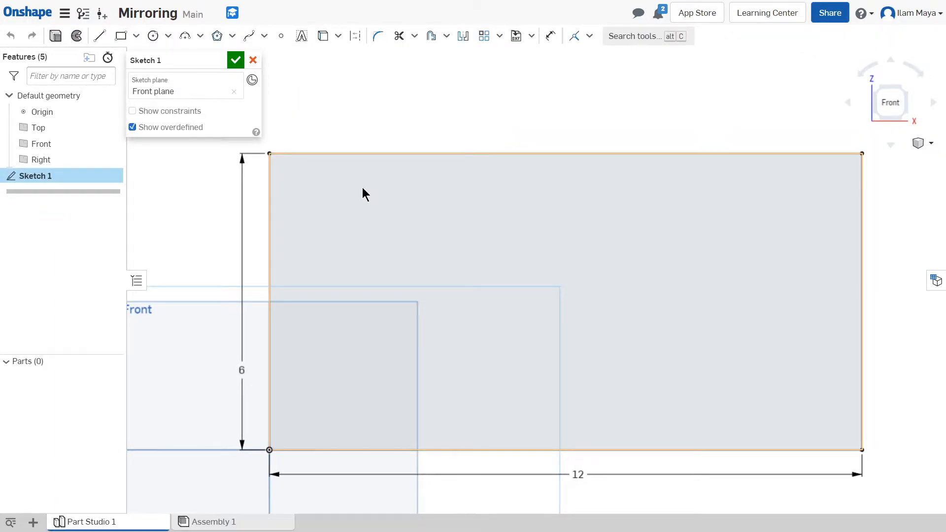
# Sketch a circle inside the rectangle near its upper-left corner and set its diameter to 0.5 in.
pyautogui.click(153, 39)
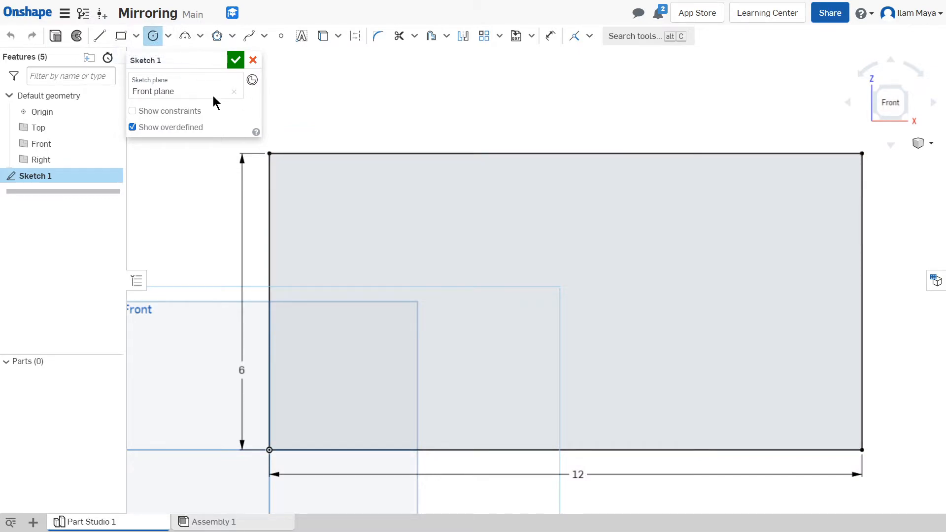
pyautogui.click(312, 186)
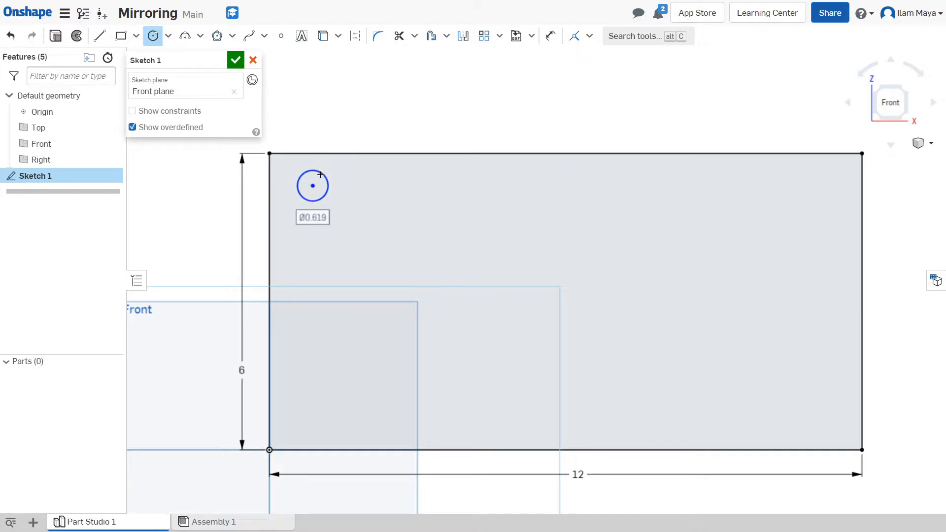
pyautogui.click(321, 175)
pyautogui.press('d')
pyautogui.click(325, 176)
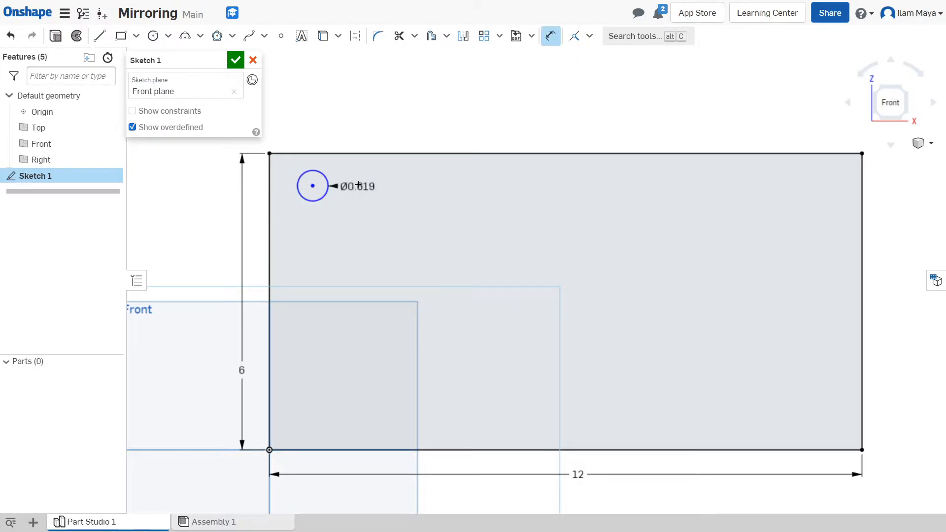
pyautogui.click(327, 184)
pyautogui.write('0.5')
pyautogui.press('Return')
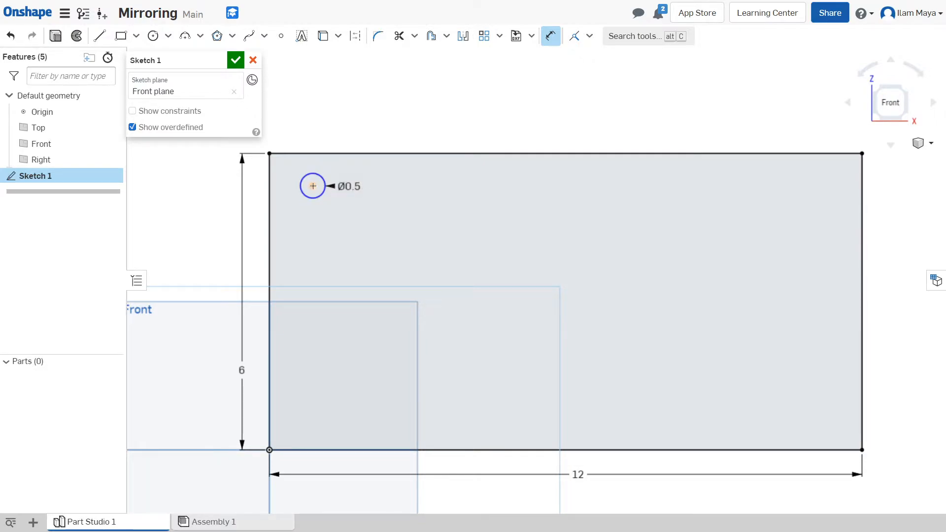
# Dimension the circle's center 1 in from the rectangle's left edge.
pyautogui.click(269, 188)
pyautogui.click(312, 186)
pyautogui.click(291, 216)
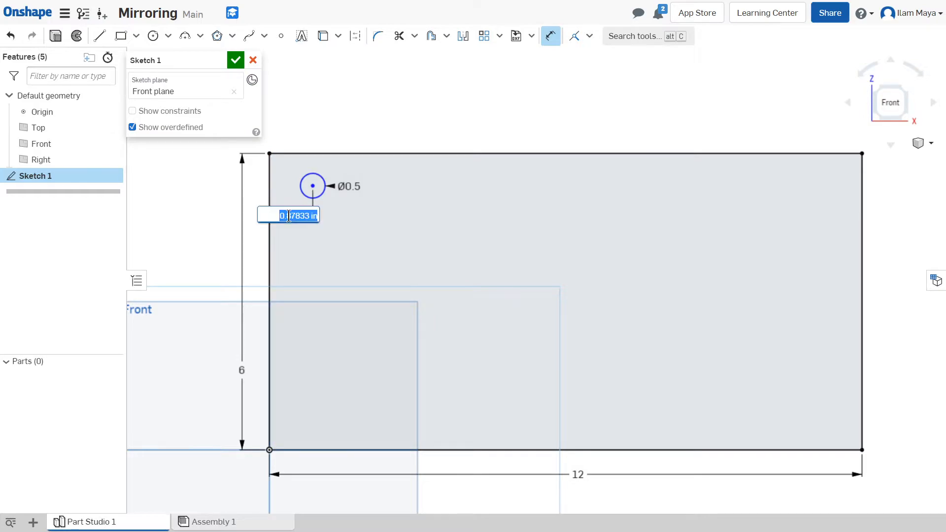
pyautogui.write('1')
pyautogui.press('Return')
# Dimension the circle's outline 1 in from the rectangle's top edge.
pyautogui.scroll(1, 448, 146)
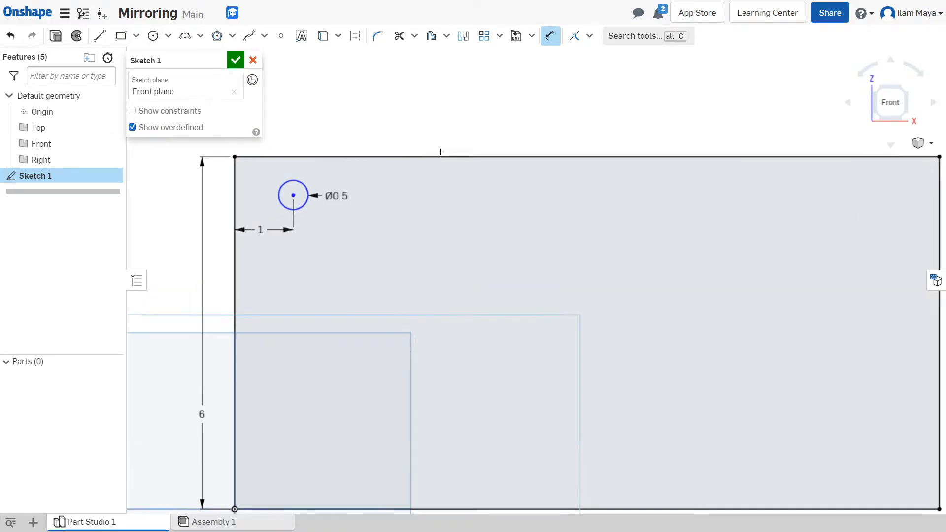
pyautogui.click(295, 180)
pyautogui.click(310, 157)
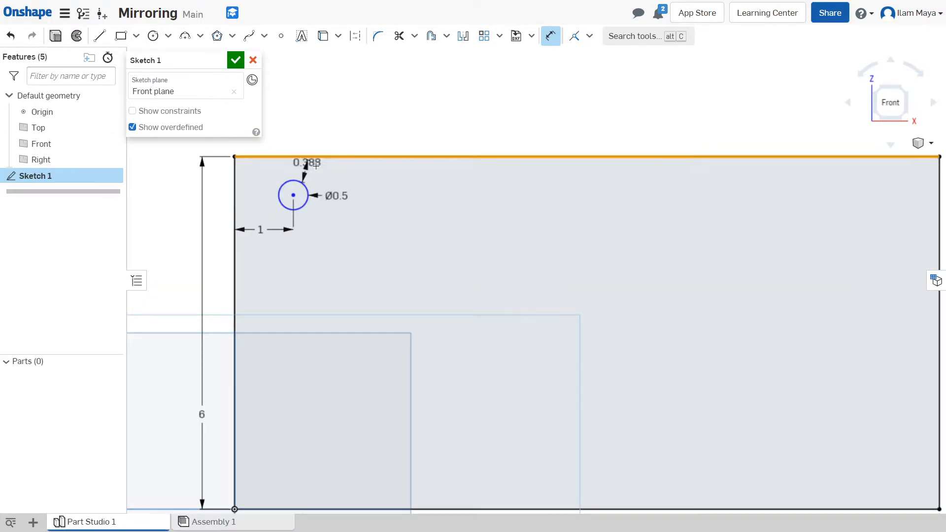
pyautogui.click(316, 166)
pyautogui.write('1')
pyautogui.press('Return')
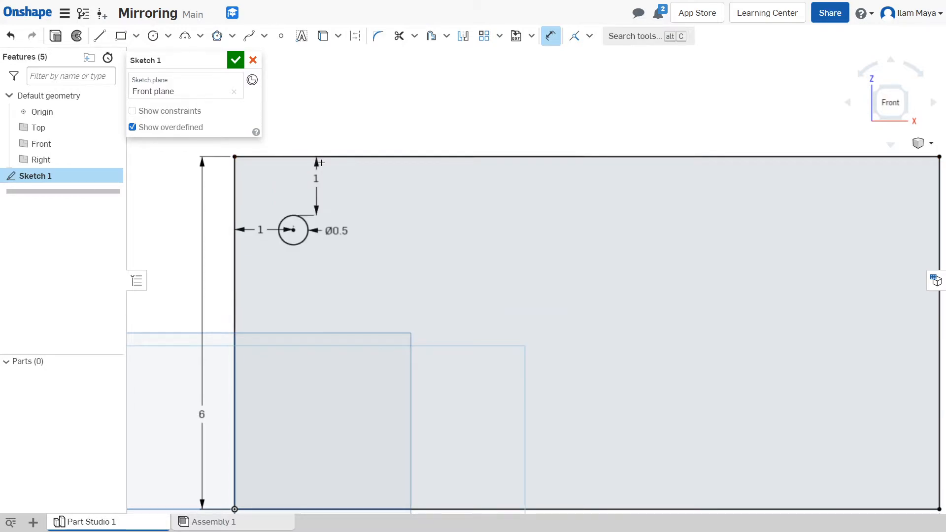
# Delete the vertical dimension between the circle's outline and the rectangle's top edge.
pyautogui.scroll(-3, 465, 246)
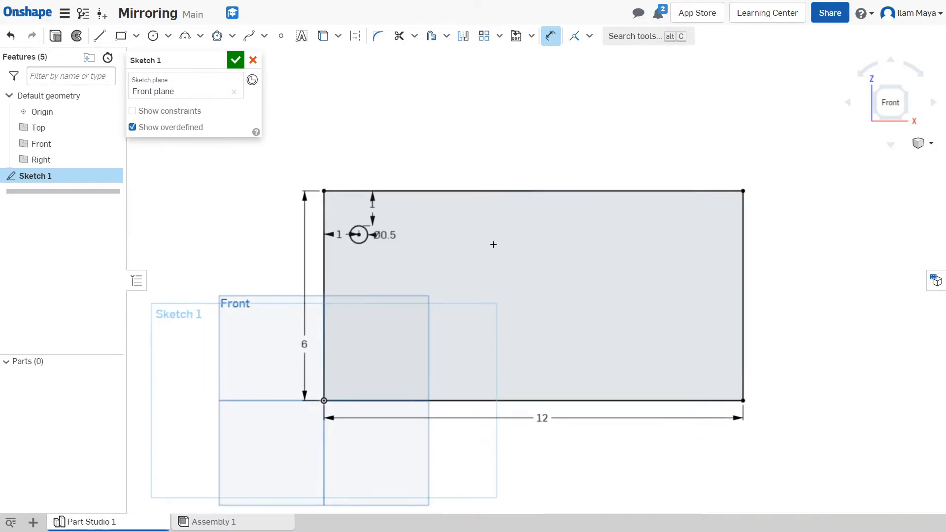
pyautogui.scroll(3, 401, 199)
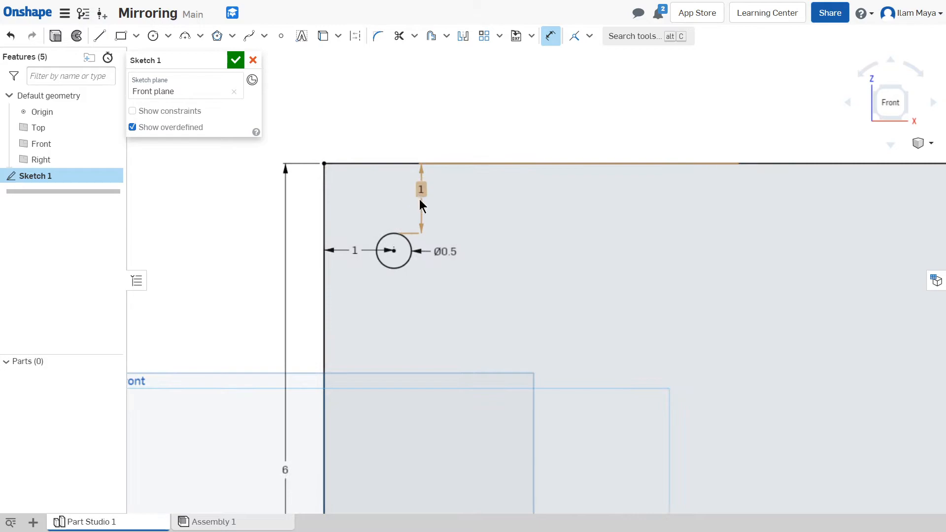
pyautogui.press('Escape')
pyautogui.rightClick(421, 195)
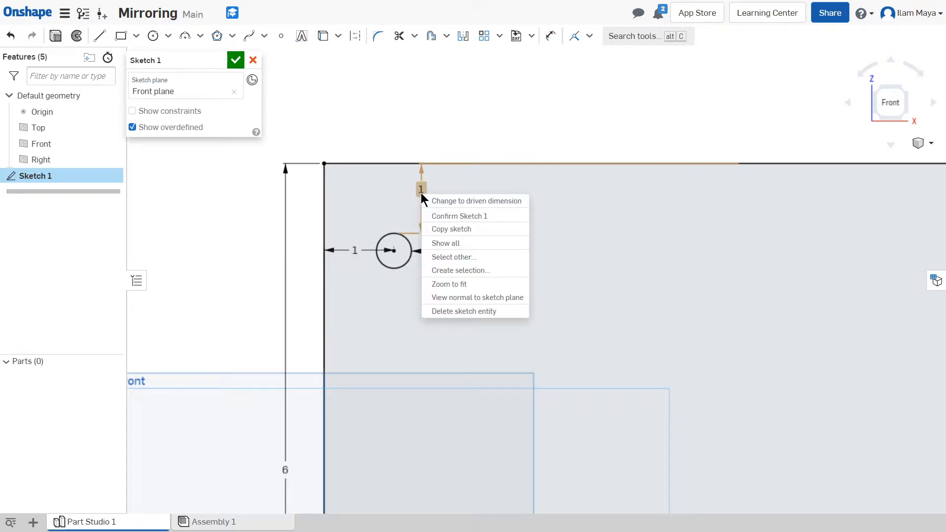
pyautogui.click(433, 311)
# Dimension the circle's center 1 in below the rectangle's top edge.
pyautogui.press('d')
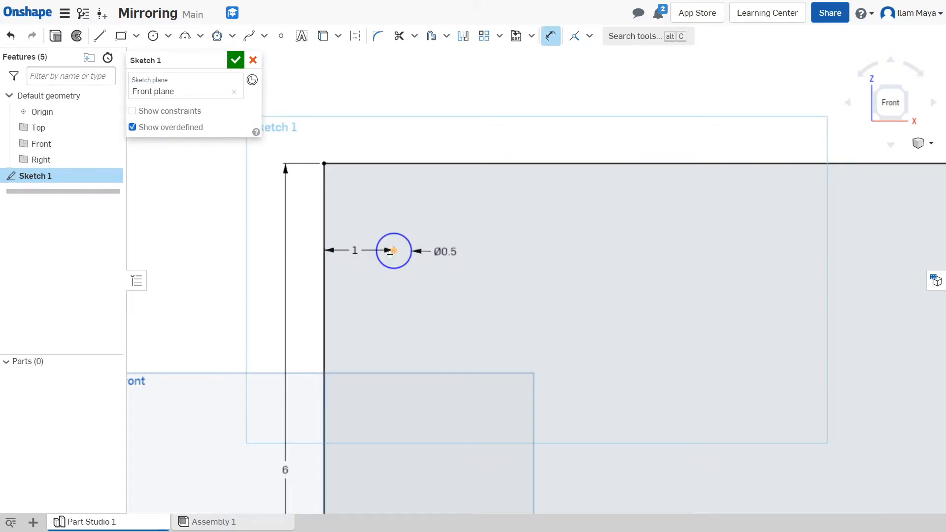
pyautogui.click(394, 253)
pyautogui.click(390, 163)
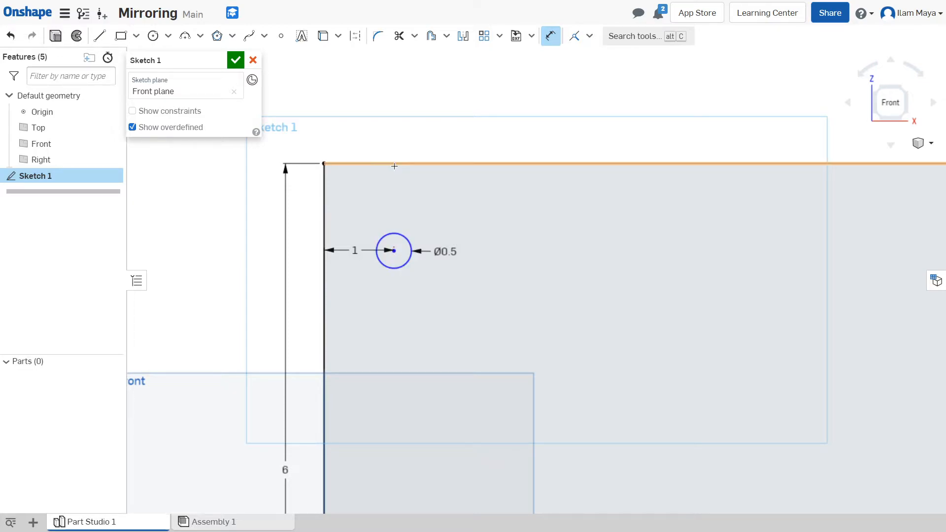
pyautogui.click(397, 187)
pyautogui.write('1')
pyautogui.press('Return')
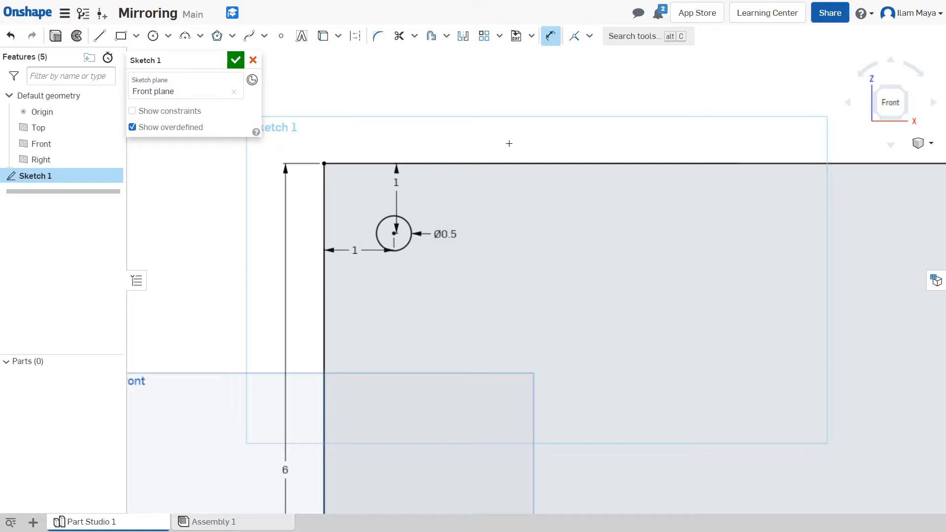
pyautogui.scroll(-2, 475, 296)
pyautogui.scroll(2, 477, 260)
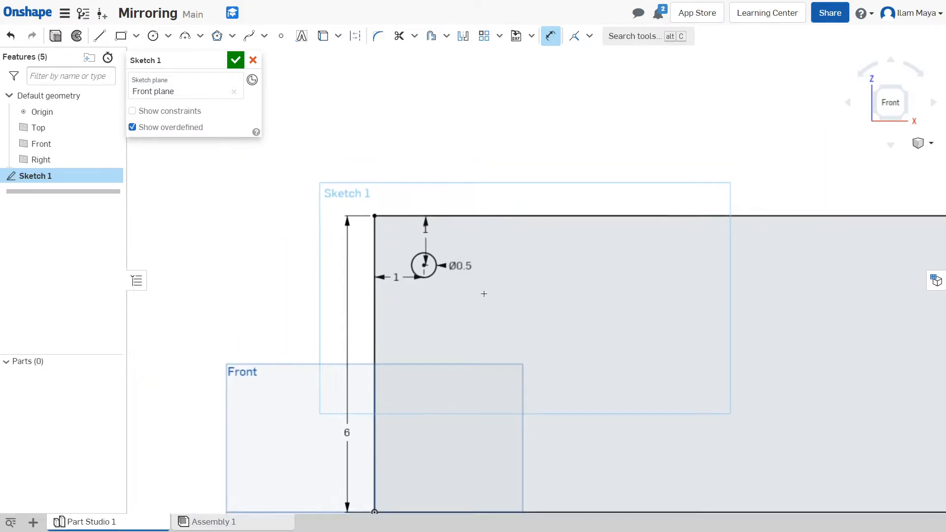
pyautogui.scroll(1, 427, 280)
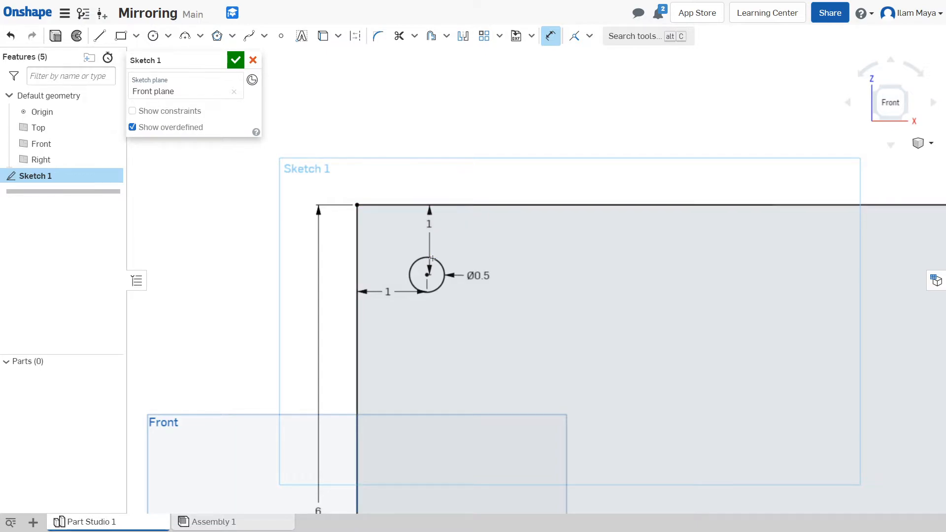
pyautogui.scroll(-2, 419, 311)
pyautogui.moveTo(479, 332); pyautogui.dragTo(459, 334, button='middle')
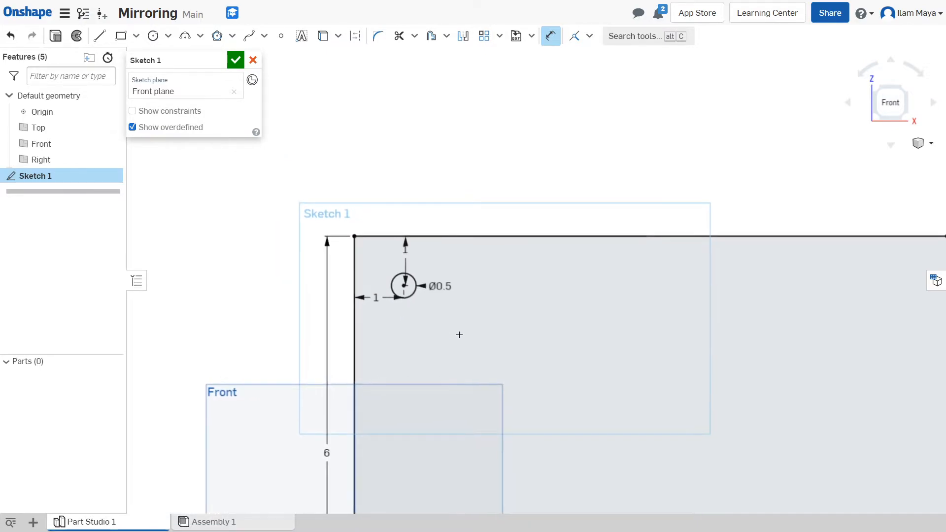
pyautogui.scroll(-1, 459, 335)
pyautogui.scroll(-2, 518, 324)
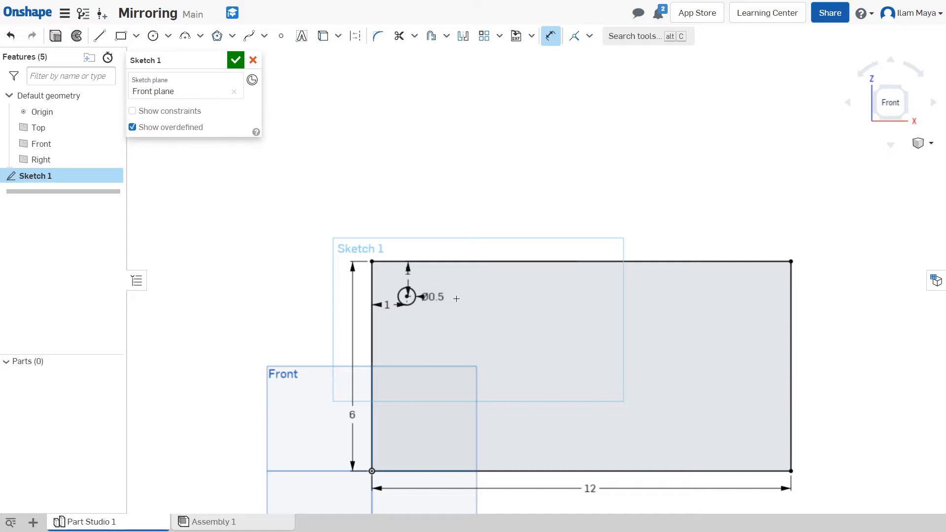
# Sketch two trial circles of about 0.9 in diameter to the right of the 0.5 in circle and undo them.
pyautogui.press('c')
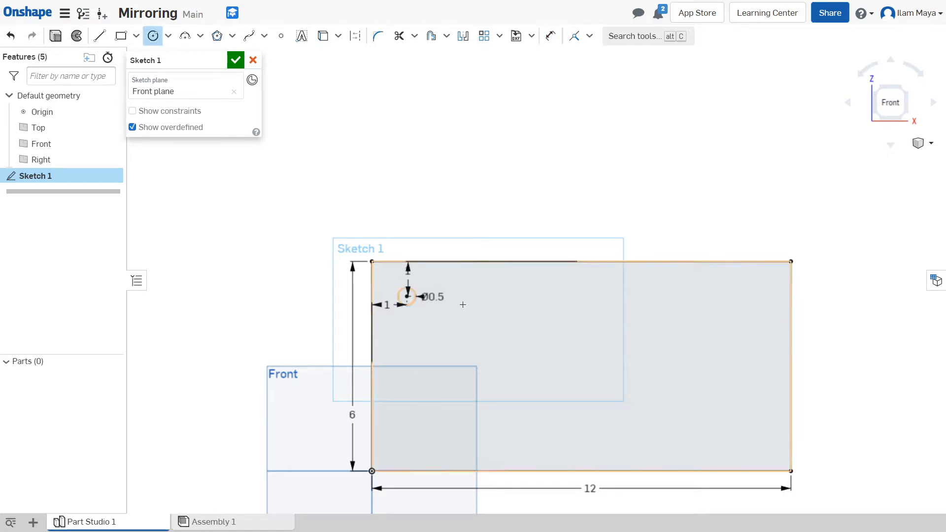
pyautogui.click(462, 303)
pyautogui.click(477, 297)
pyautogui.click(519, 307)
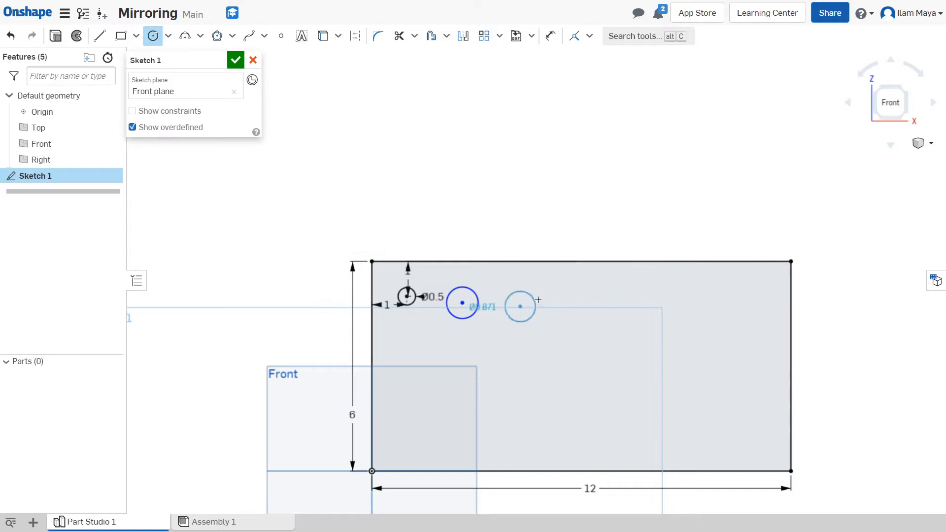
pyautogui.click(532, 300)
pyautogui.press('Escape')
pyautogui.hotkey('ctrl', 'z')
pyautogui.hotkey('ctrl', 'z')
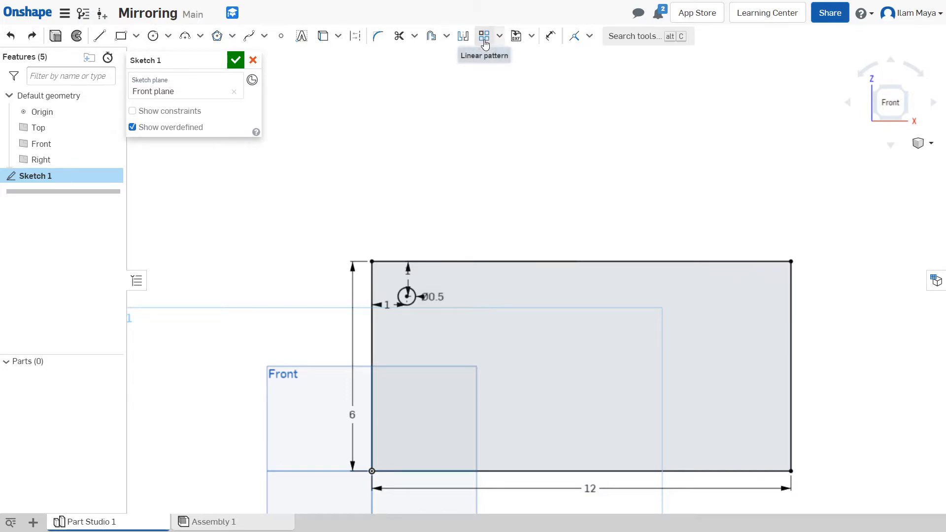
# Start a sketch linear pattern of the 0.5 in circle and set its horizontal instance count to 5.
pyautogui.click(499, 36)
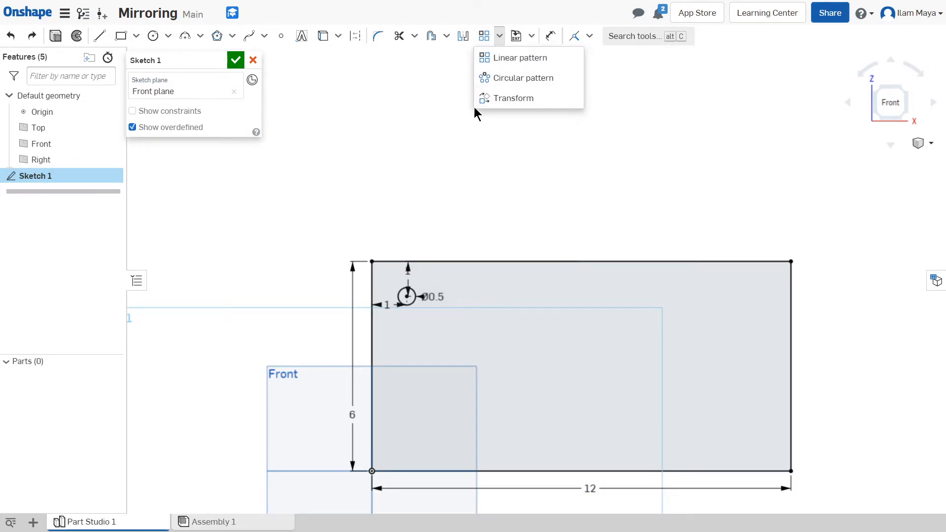
pyautogui.click(497, 58)
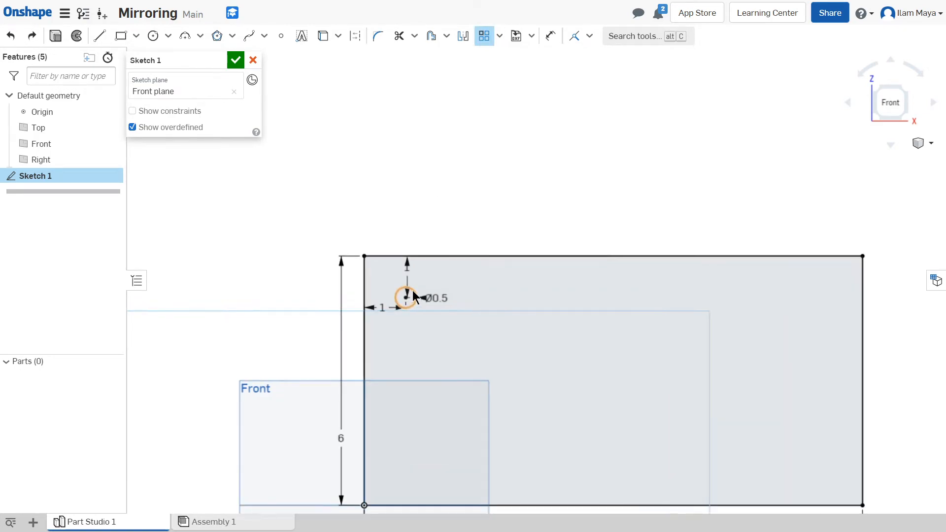
pyautogui.scroll(4, 412, 291)
pyautogui.click(413, 291)
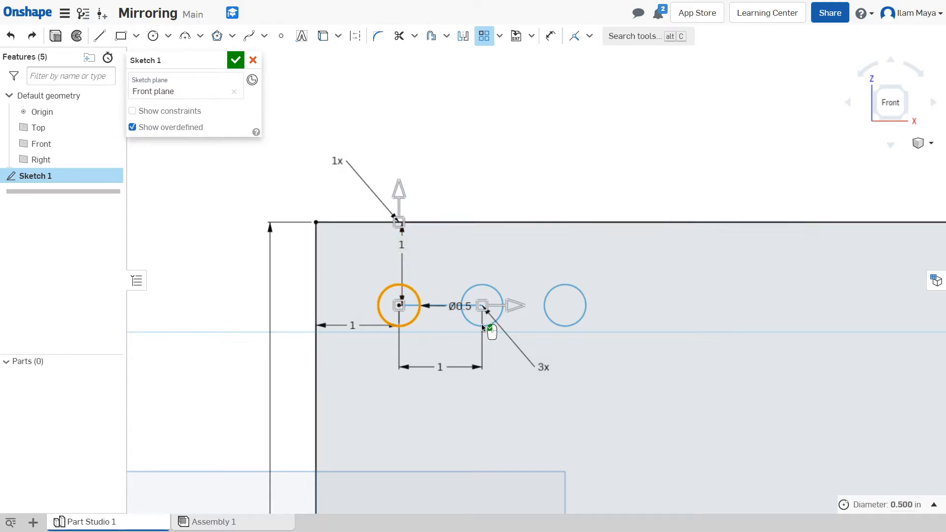
pyautogui.doubleClick(540, 367)
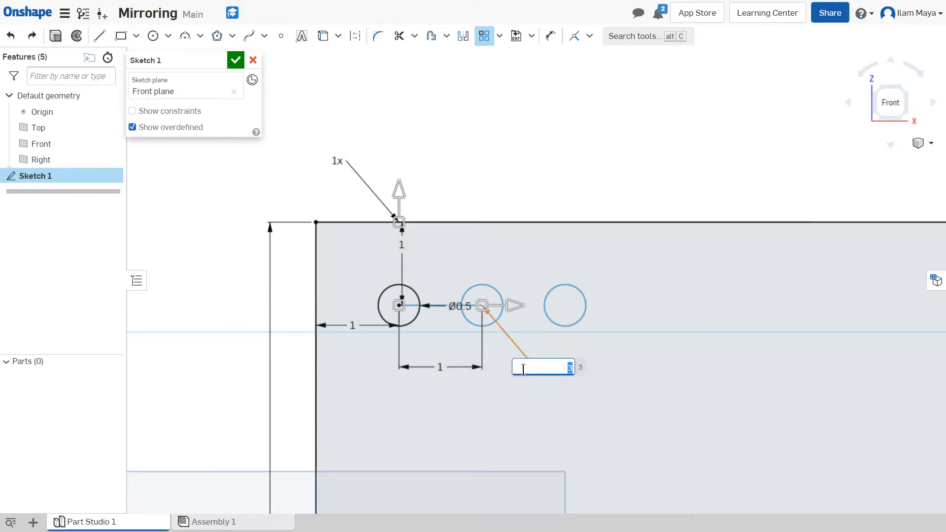
pyautogui.write('5')
pyautogui.press('Return')
# Set the horizontal spacing between the linear pattern's circles to 2 in.
pyautogui.scroll(1, 473, 337)
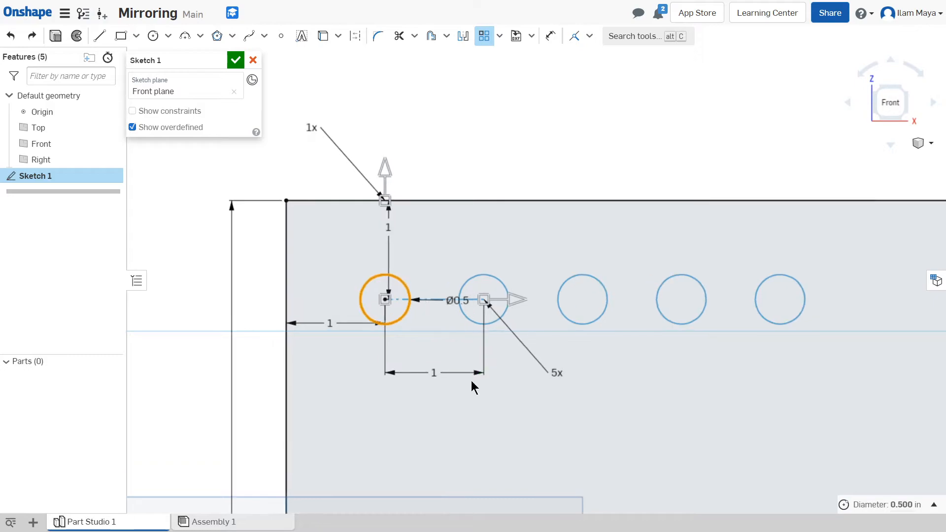
pyautogui.doubleClick(431, 374)
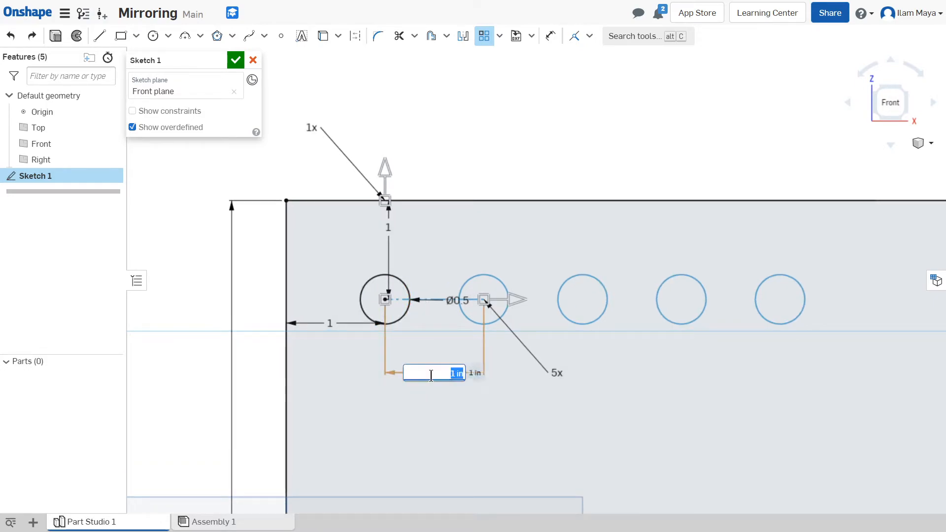
pyautogui.write('2')
pyautogui.press('Return')
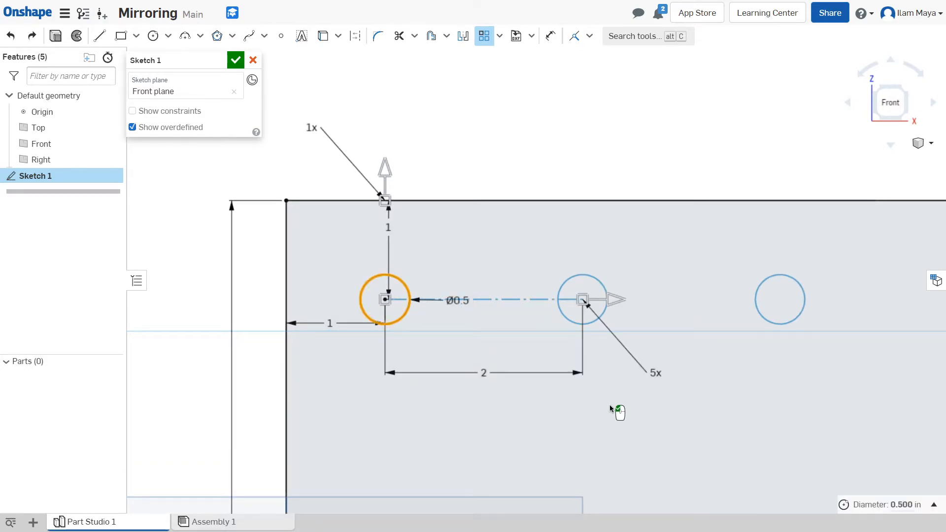
pyautogui.scroll(-3, 610, 409)
pyautogui.scroll(-2, 610, 436)
pyautogui.scroll(4, 561, 435)
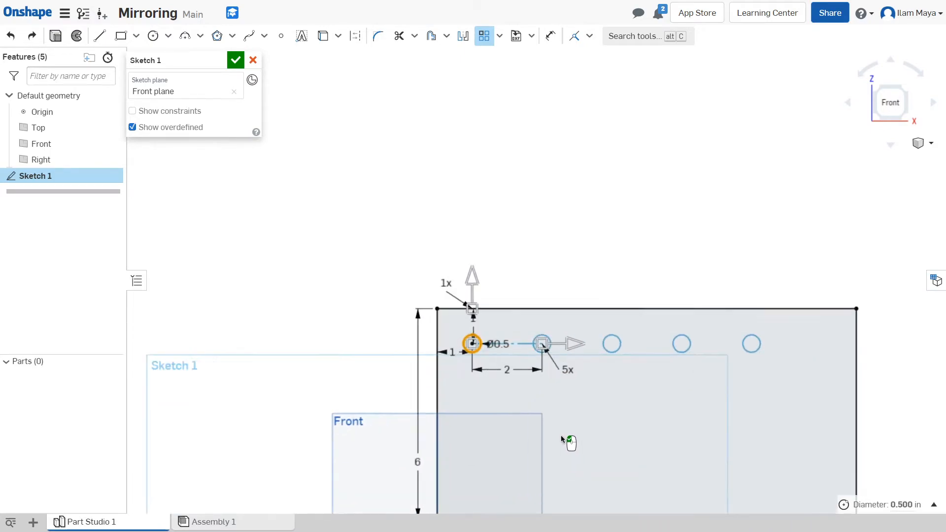
pyautogui.moveTo(560, 435); pyautogui.dragTo(533, 320, button='middle')
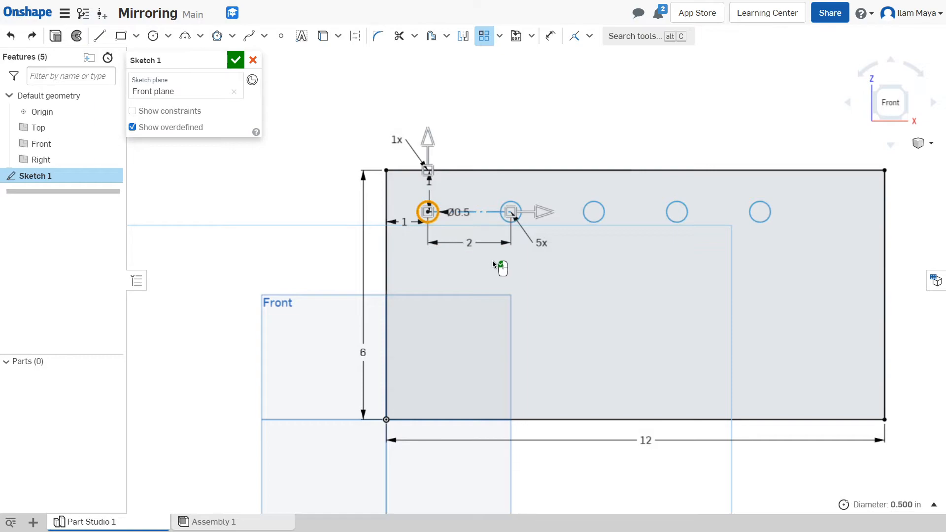
# Set the horizontal spacing between the linear pattern's circles to 2.5 in.
pyautogui.doubleClick(469, 243)
pyautogui.write('2.5')
pyautogui.press('Return')
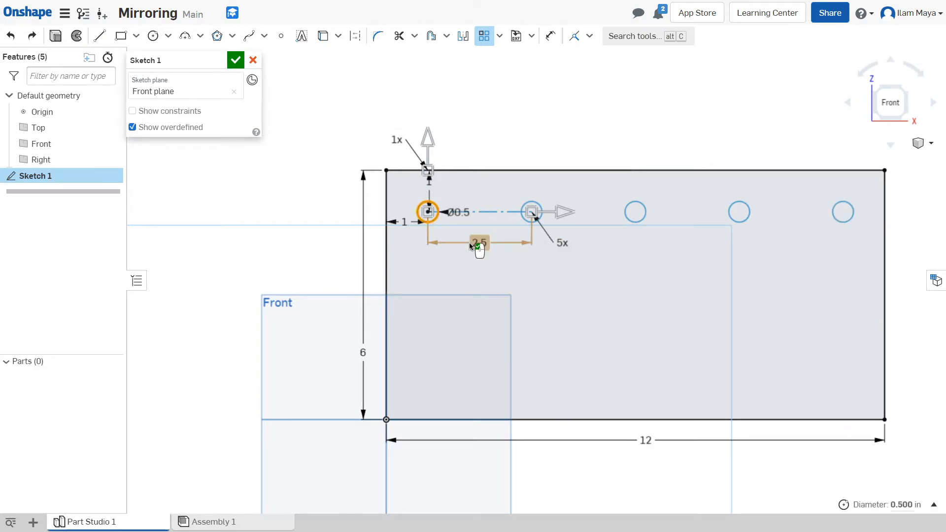
# Point the linear pattern's second direction downward into the rectangle and set its vertical instance count to 4.
pyautogui.moveTo(423, 148); pyautogui.dragTo(429, 246)
pyautogui.click(397, 239)
pyautogui.write('4')
pyautogui.press('Return')
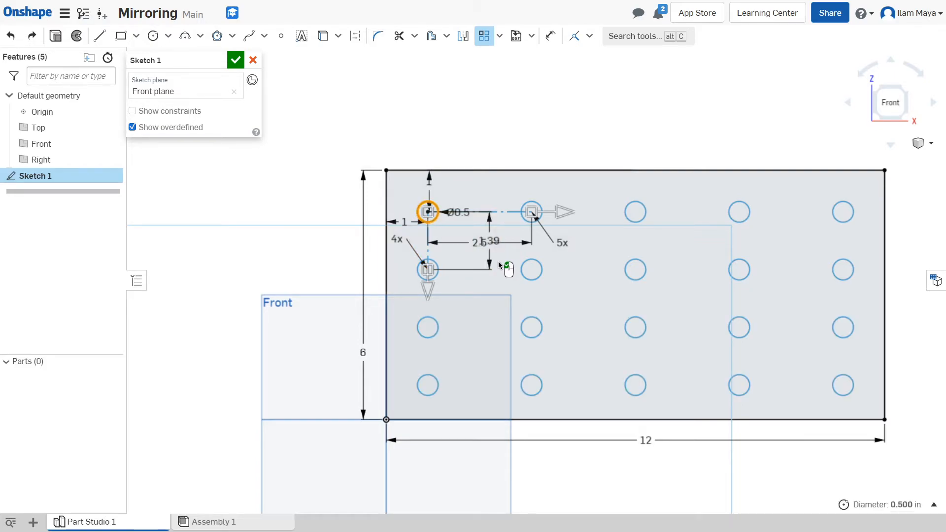
# Set the vertical spacing between the linear pattern's rows to 1.25 in.
pyautogui.doubleClick(491, 236)
pyautogui.write('1')
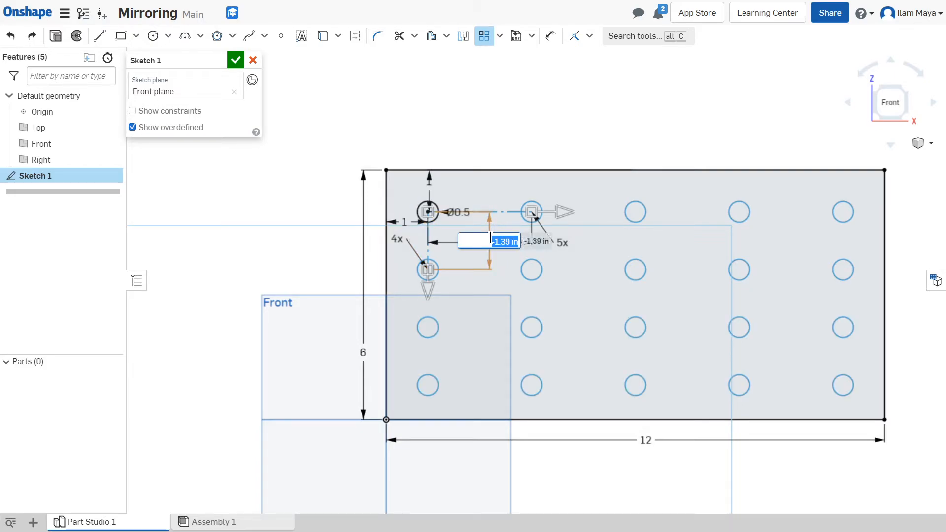
pyautogui.write('.25')
pyautogui.press('Return')
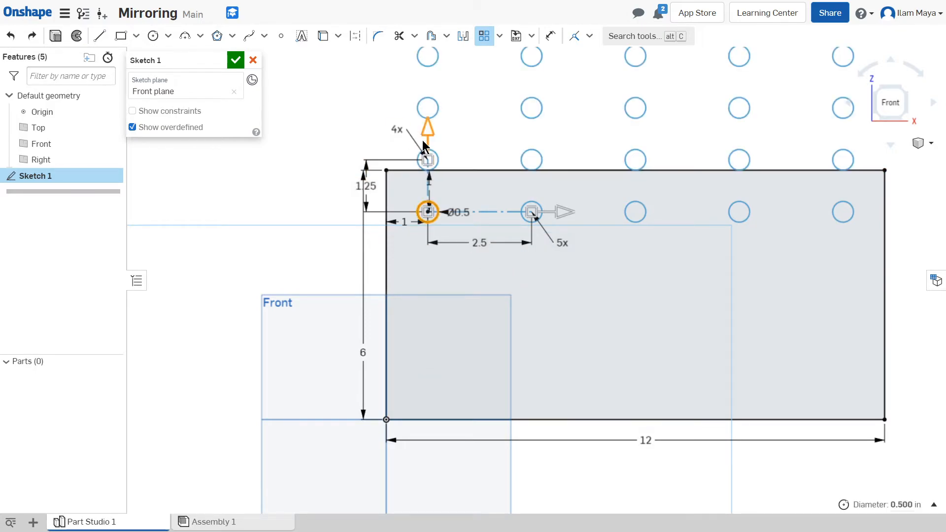
# Point the pattern's vertical direction back down into the rectangle and set the row spacing to -1.25 in.
pyautogui.moveTo(426, 163); pyautogui.dragTo(427, 302)
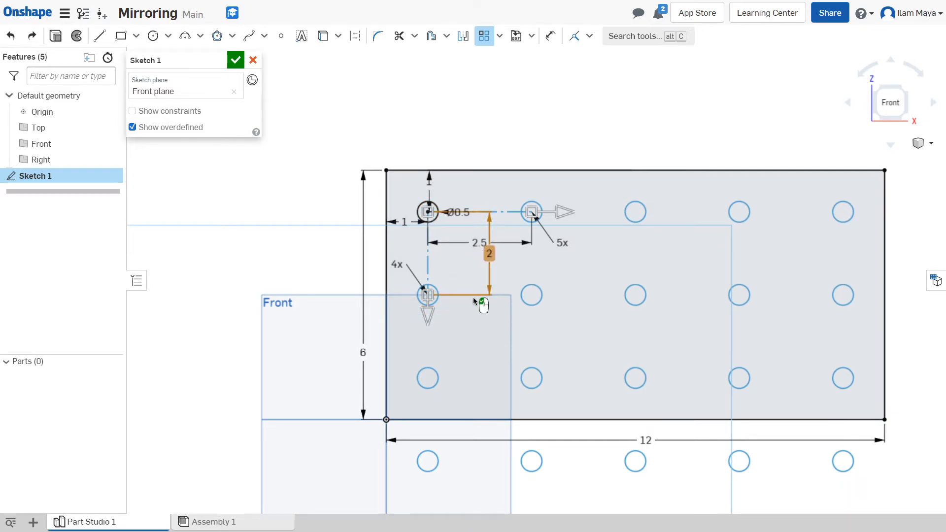
pyautogui.doubleClick(485, 253)
pyautogui.press('BackSpace')
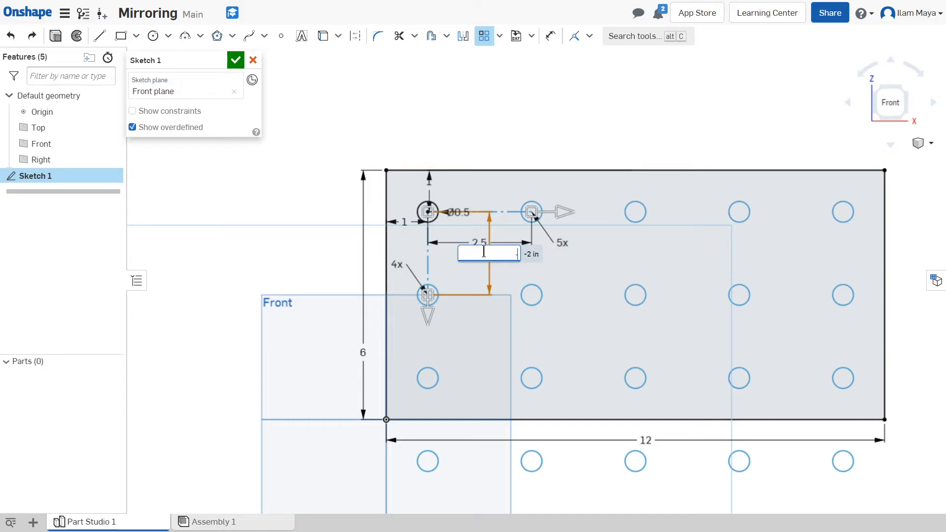
pyautogui.write('-1.25')
pyautogui.press('Return')
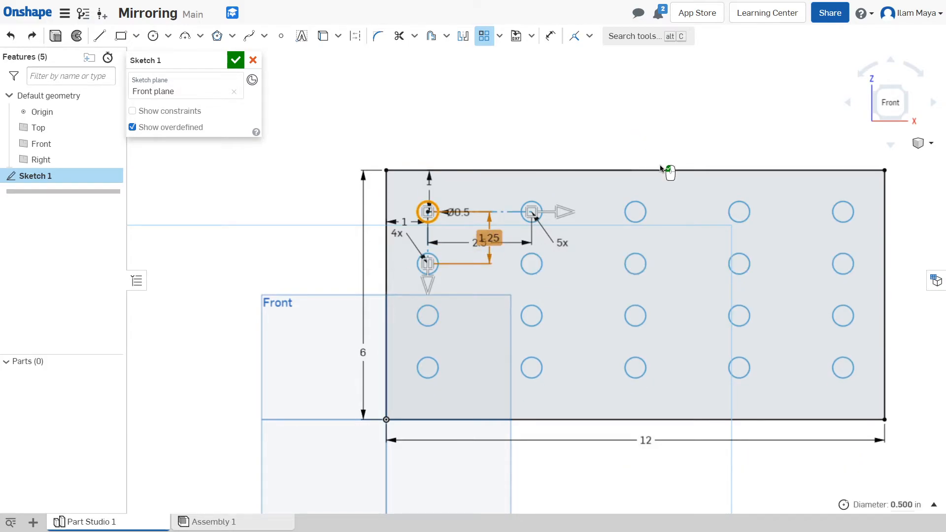
# Examine the patterned circles up close, checking their spacing, instance counts and the original circle's dimensions, and then the full layout.
pyautogui.scroll(3, 542, 233)
pyautogui.scroll(5, 300, 291)
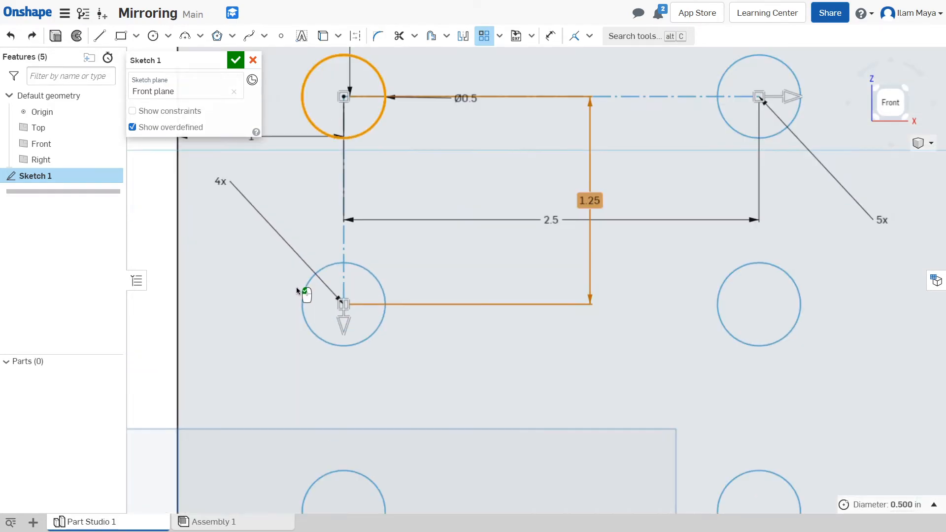
pyautogui.scroll(1, 347, 399)
pyautogui.moveTo(520, 149)
pyautogui.mouseDown(button='middle')
pyautogui.moveTo(436, 321)
pyautogui.moveTo(441, 316)
pyautogui.mouseUp(button='middle')
pyautogui.scroll(-3, 441, 316)
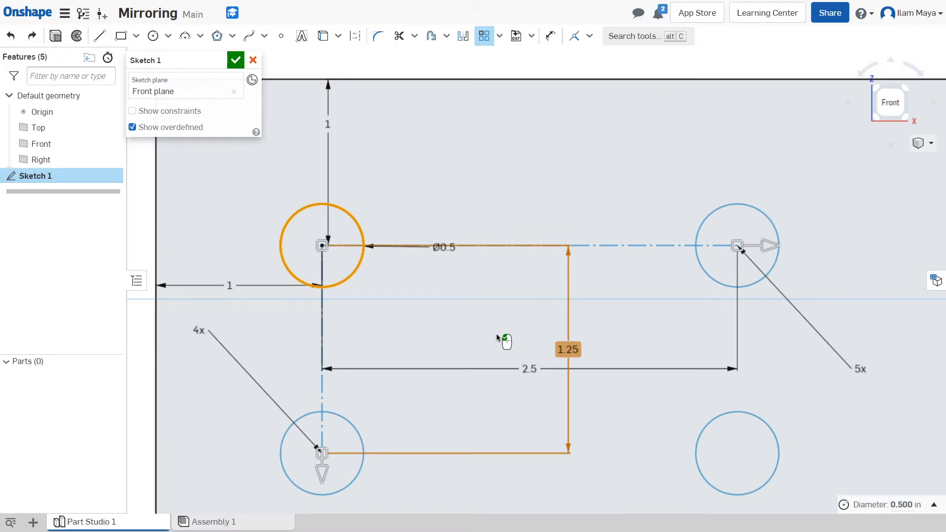
pyautogui.scroll(1, 453, 373)
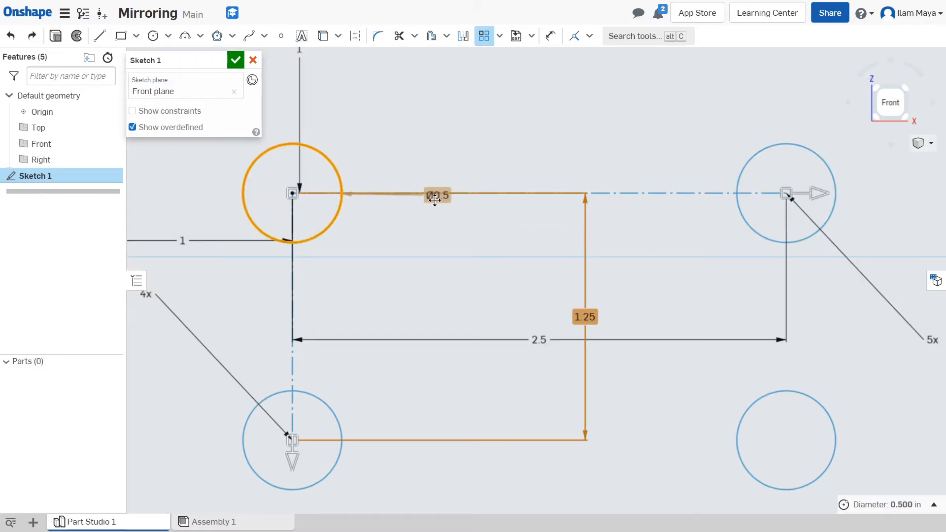
pyautogui.scroll(-2, 602, 337)
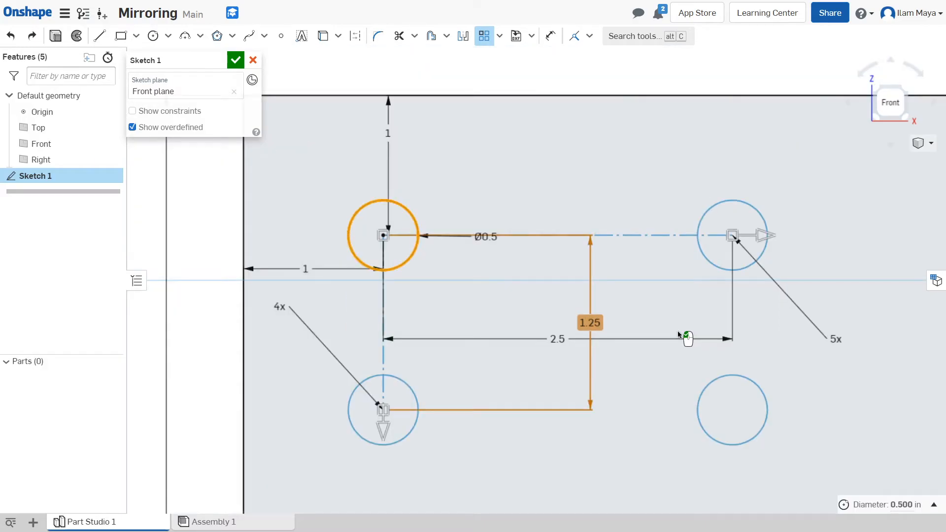
pyautogui.scroll(-3, 679, 345)
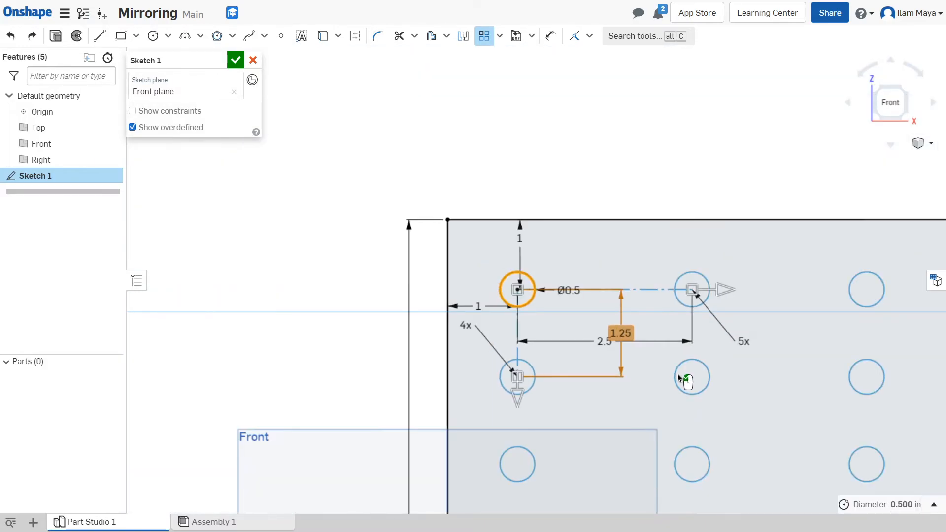
pyautogui.moveTo(677, 375); pyautogui.dragTo(636, 332, button='middle')
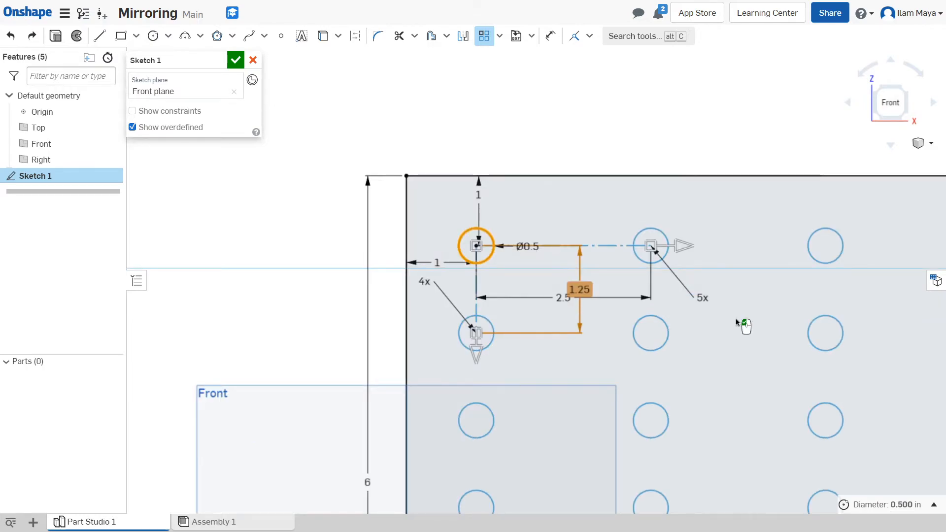
pyautogui.scroll(-2, 606, 368)
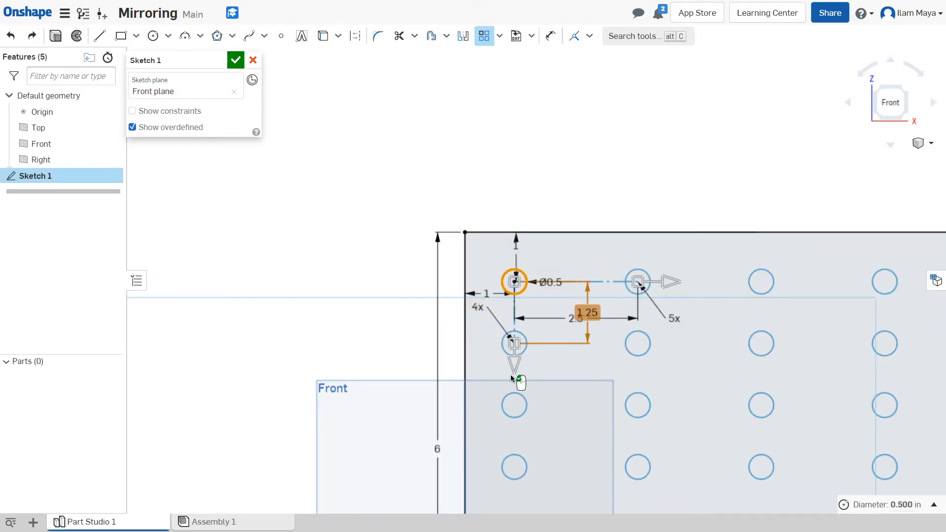
pyautogui.moveTo(510, 374); pyautogui.dragTo(446, 368, button='middle')
pyautogui.scroll(-1, 480, 362)
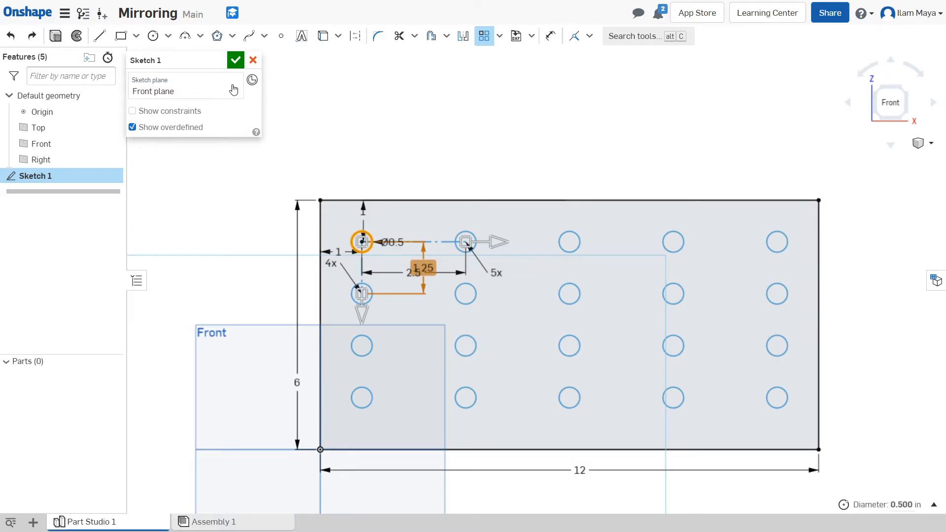
# Discard the current edits to Sketch 1 and reopen the sketch for editing.
pyautogui.click(252, 60)
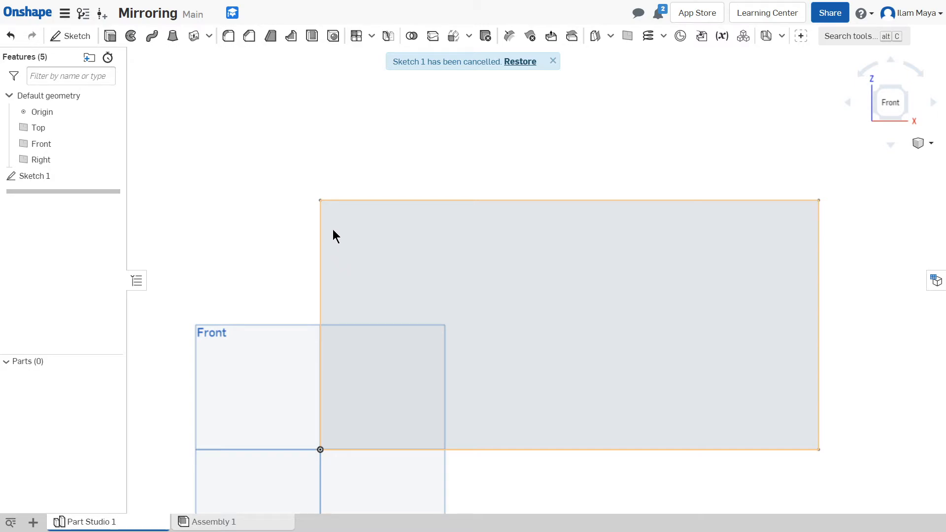
pyautogui.doubleClick(41, 176)
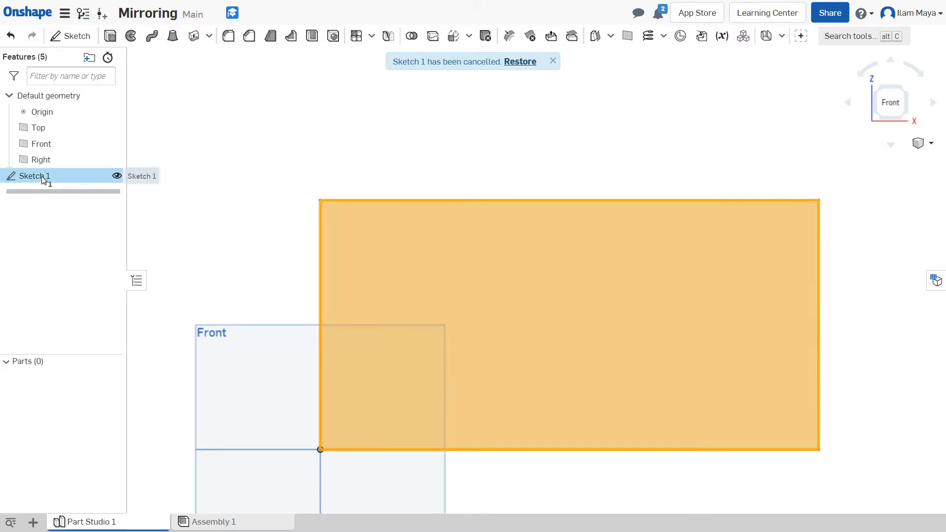
# Sketch a circle about 0.66 in in diameter near the rectangle's upper-left corner.
pyautogui.press('c')
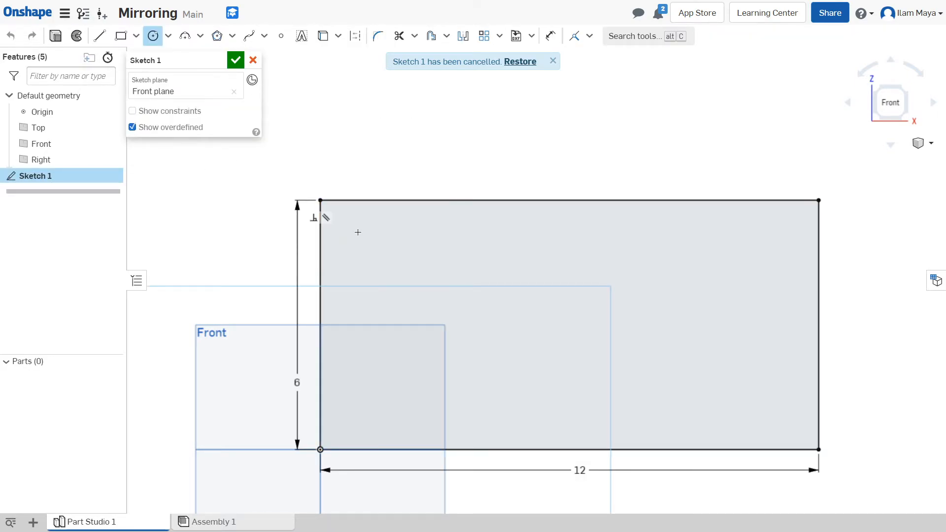
pyautogui.click(353, 223)
pyautogui.click(364, 216)
pyautogui.scroll(3, 365, 224)
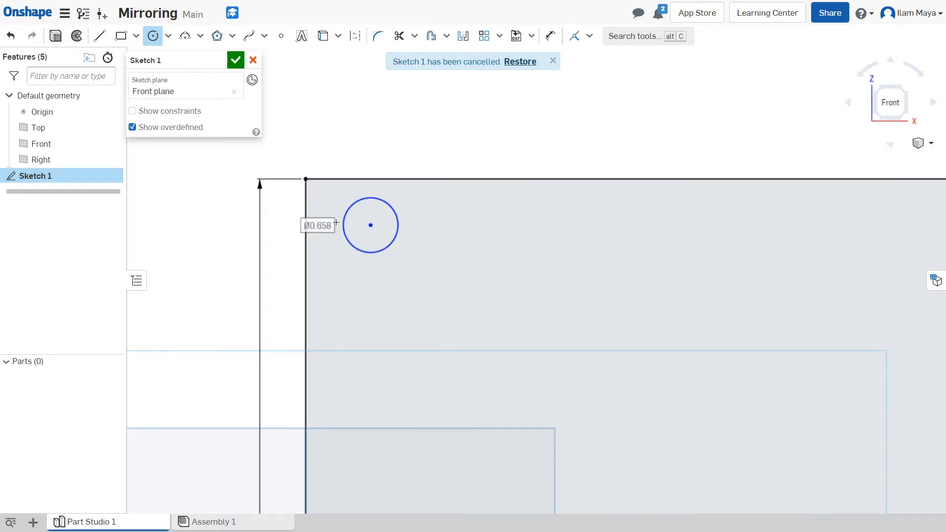
# Dimension the circle's center 1 in from the rectangle's left edge.
pyautogui.press('d')
pyautogui.click(371, 225)
pyautogui.click(306, 225)
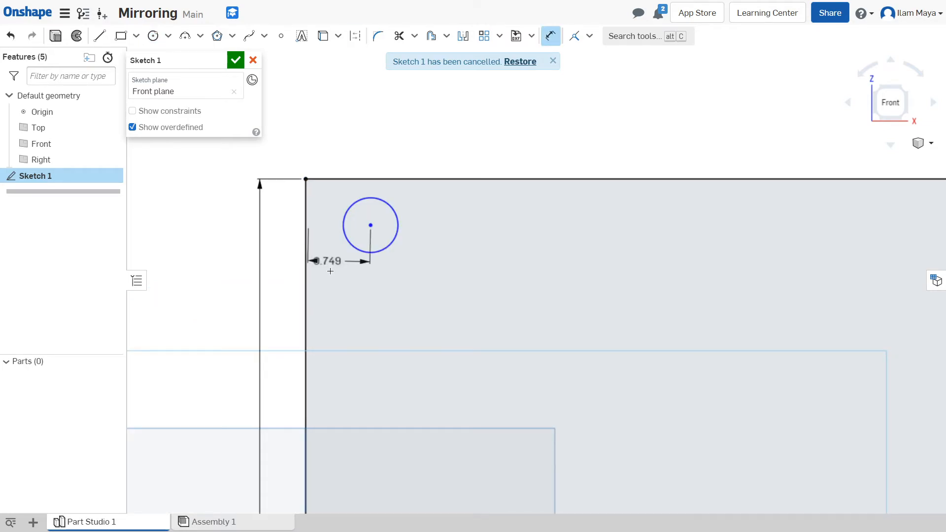
pyautogui.click(331, 272)
pyautogui.write('1')
pyautogui.press('Return')
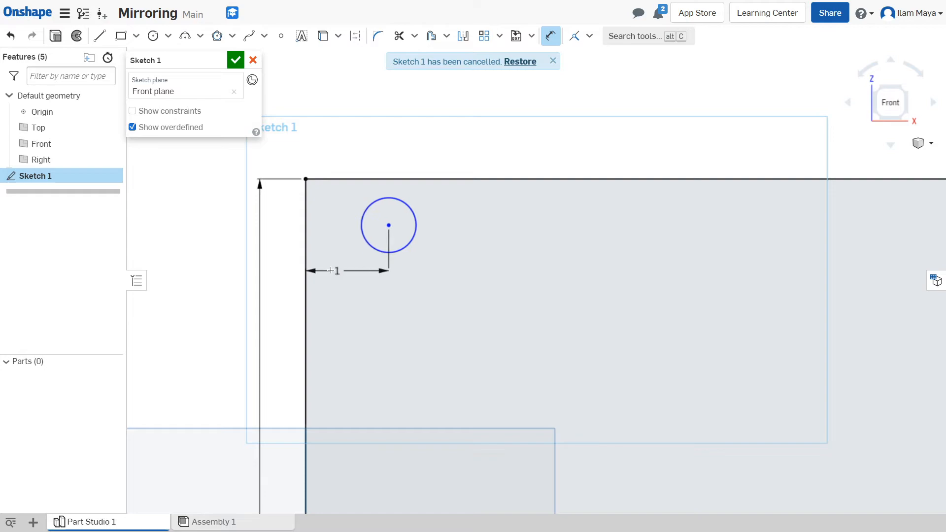
# Dimension the circle's center 1 in below the rectangle's top edge.
pyautogui.scroll(1, 330, 269)
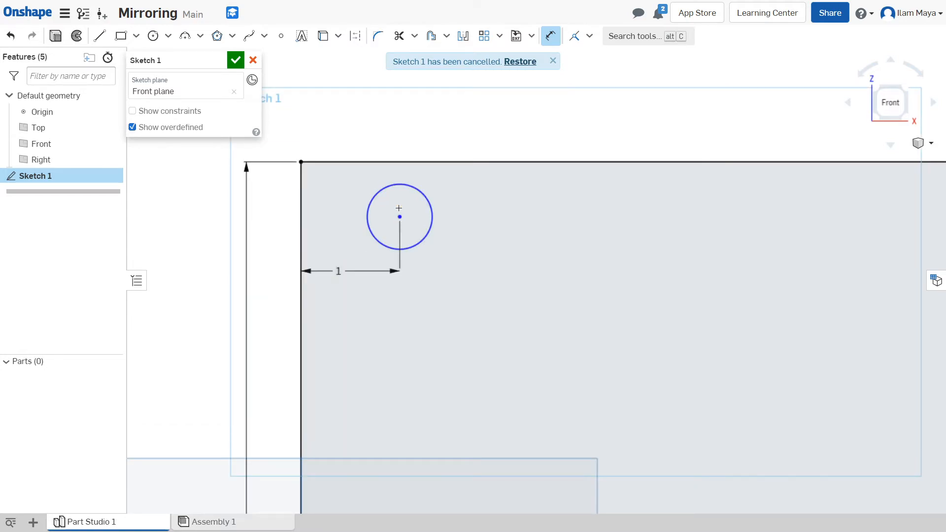
pyautogui.click(400, 164)
pyautogui.click(452, 189)
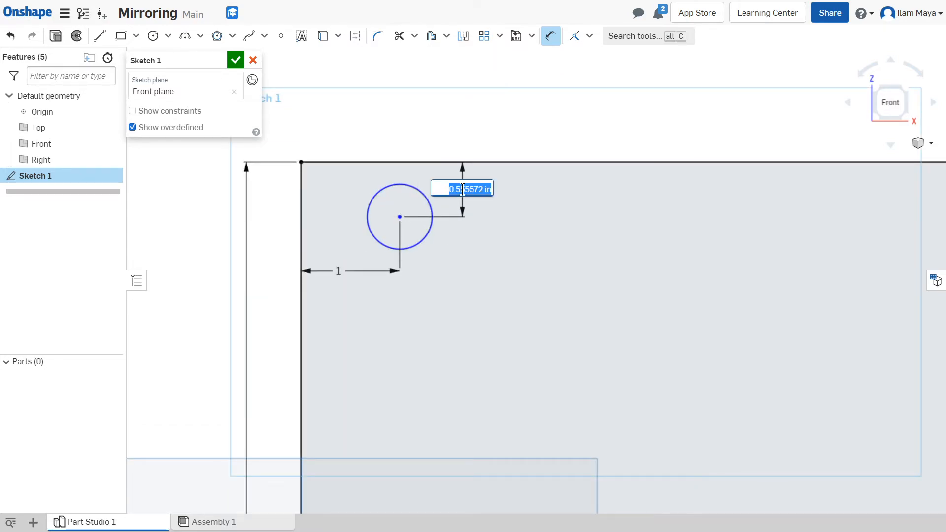
pyautogui.press('Return')
pyautogui.doubleClick(453, 190)
pyautogui.write('1')
pyautogui.press('Return')
pyautogui.scroll(-5, 518, 211)
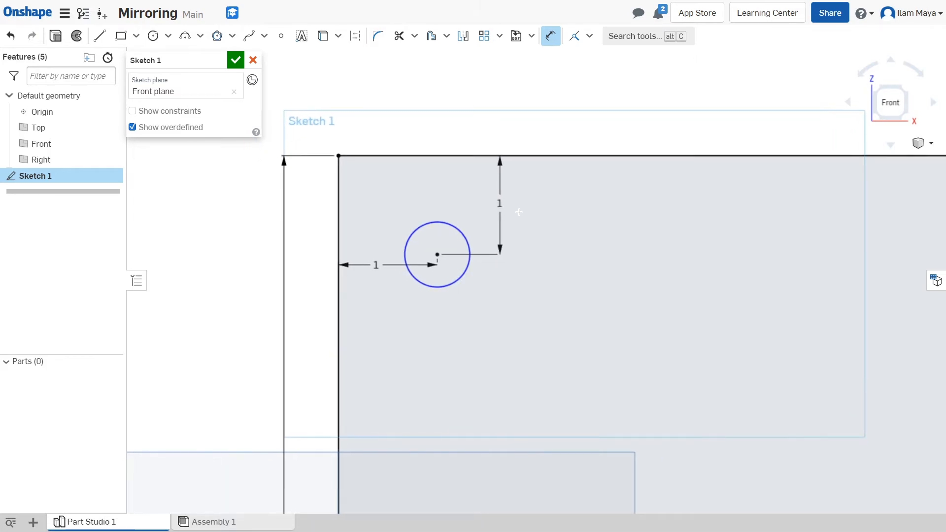
pyautogui.moveTo(483, 255); pyautogui.dragTo(336, 260, button='middle')
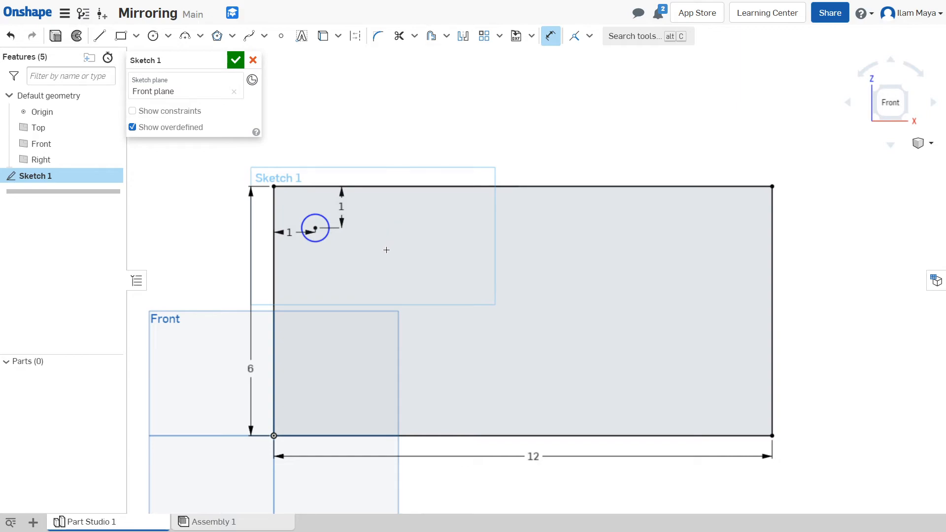
# Sketch four extra circles below and beside the dimensioned circle, the lowest one about 0.68 in in diameter.
pyautogui.press('c')
pyautogui.click(385, 251)
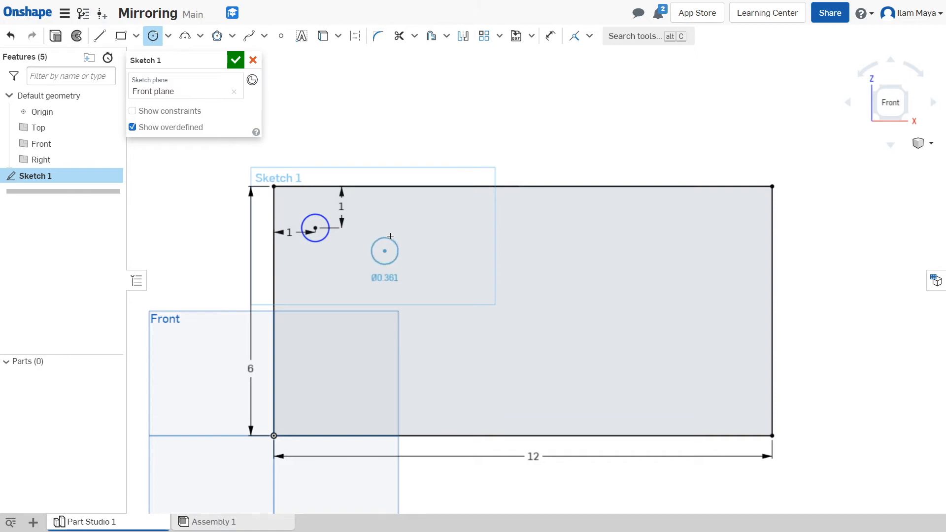
pyautogui.click(327, 287)
pyautogui.click(326, 308)
pyautogui.click(328, 358)
pyautogui.click(360, 400)
pyautogui.click(368, 390)
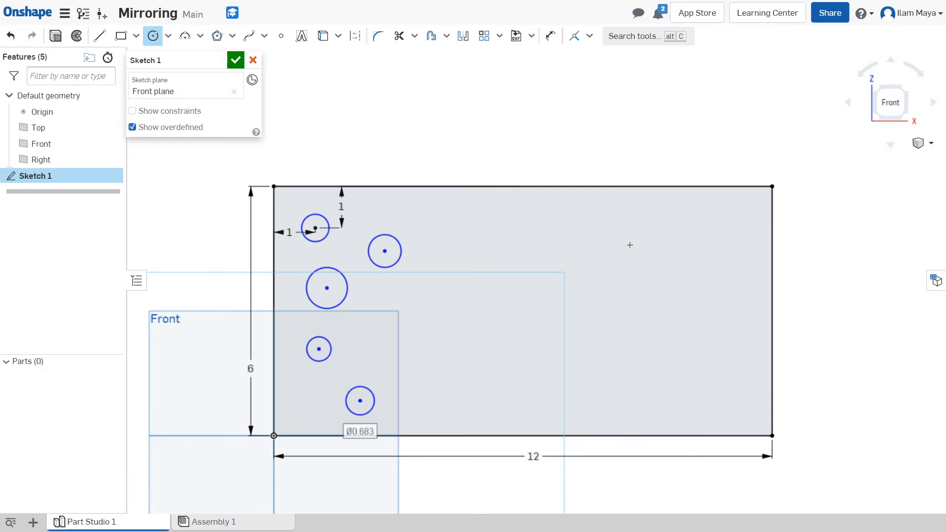
# Delete the four extra circles, keeping only the dimensioned circle in the rectangle.
pyautogui.press('Escape')
pyautogui.hotkey('ctrl', 'a')
pyautogui.moveTo(335, 263); pyautogui.dragTo(335, 263)
pyautogui.press('Delete')
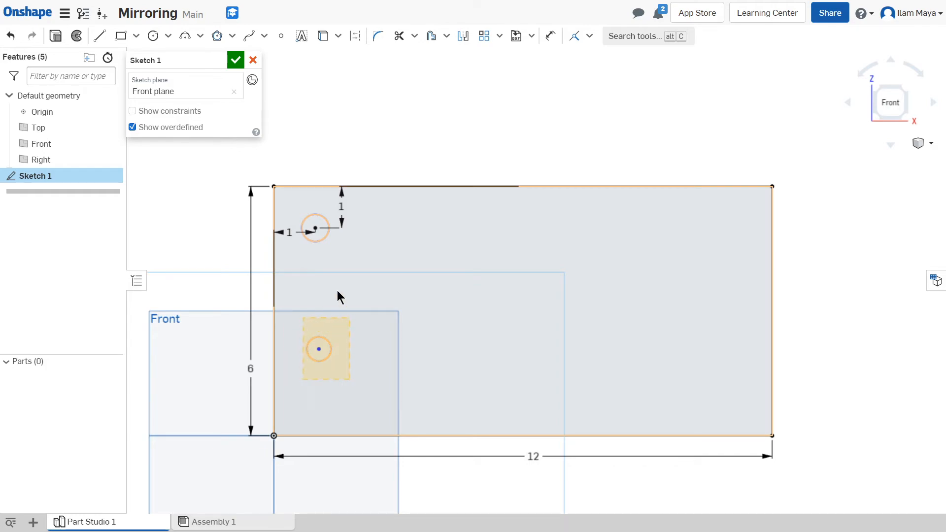
pyautogui.press('Delete')
pyautogui.hotkey('ctrl', 'a')
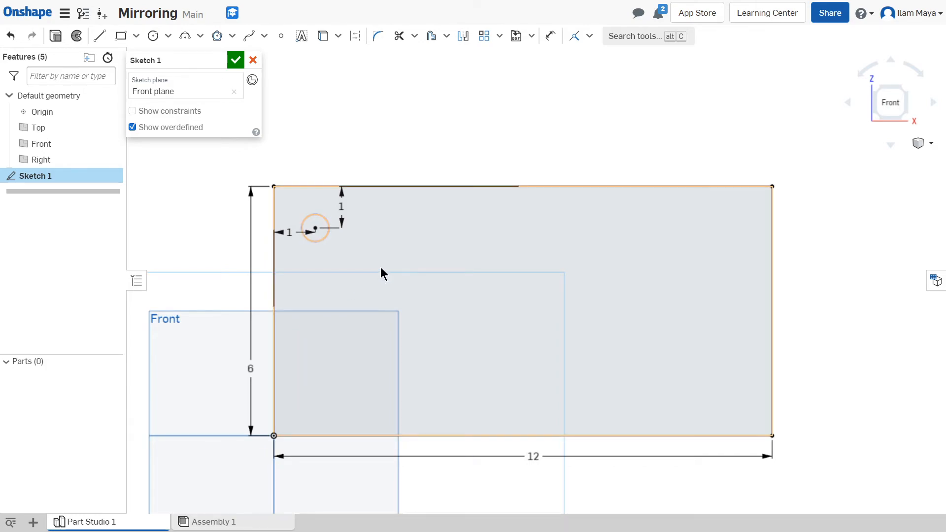
pyautogui.press('Escape')
# Draw a vertical line from the midpoint of the rectangle's top edge to the midpoint of its bottom edge.
pyautogui.click(101, 36)
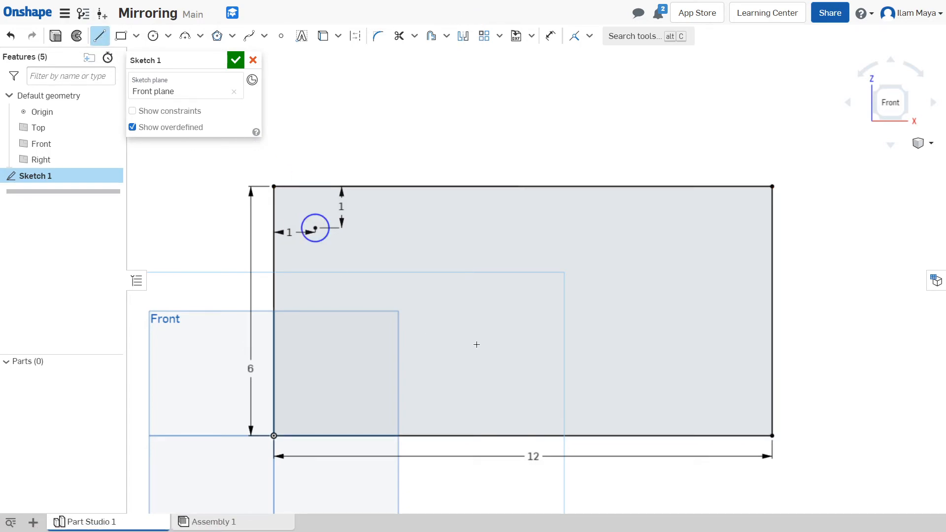
pyautogui.click(524, 187)
pyautogui.click(524, 434)
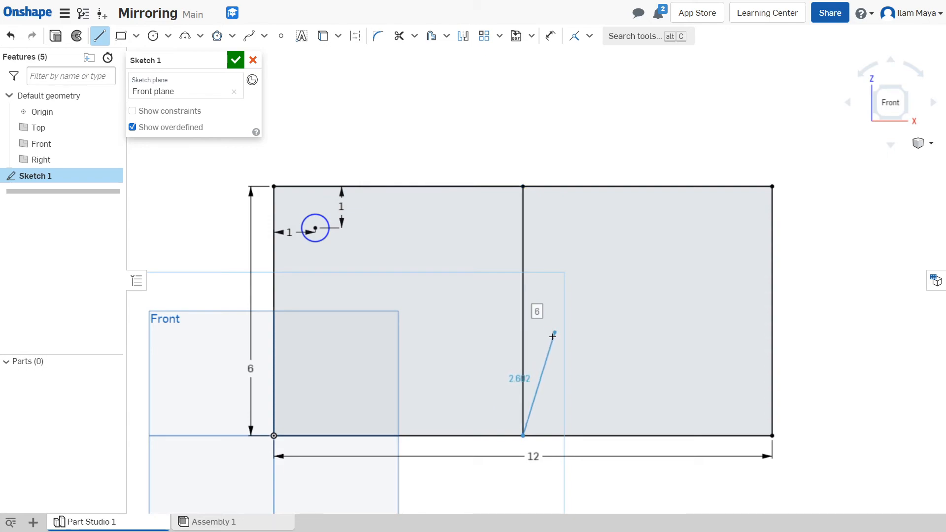
pyautogui.press('Escape')
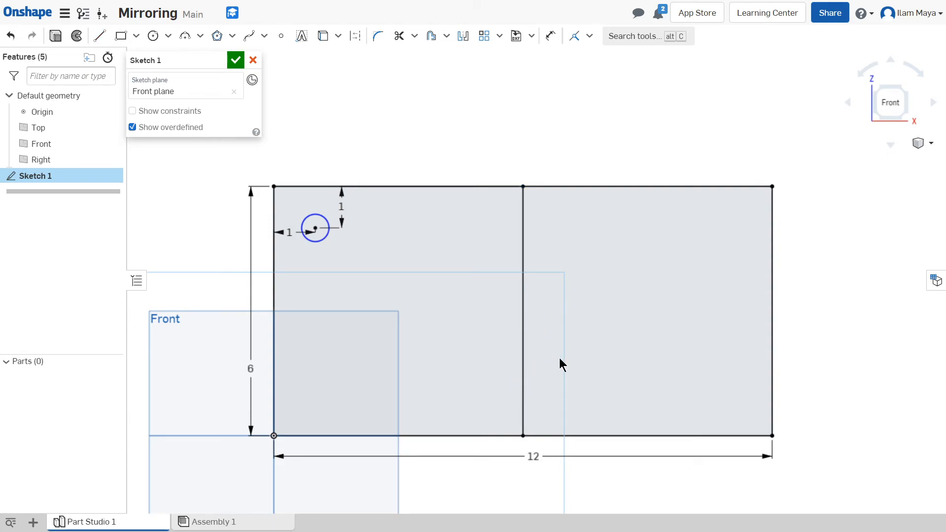
# Convert the vertical line through the rectangle's middle to construction geometry.
pyautogui.click(522, 264)
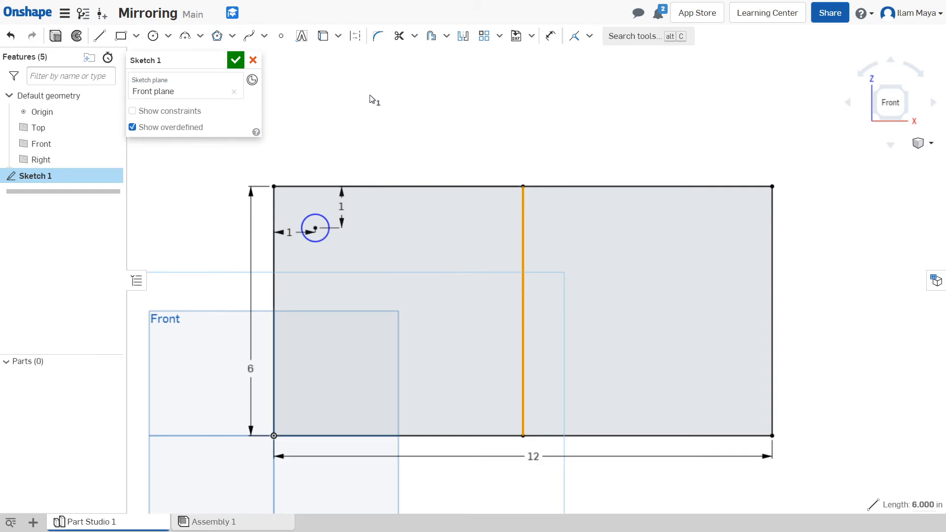
pyautogui.press('q')
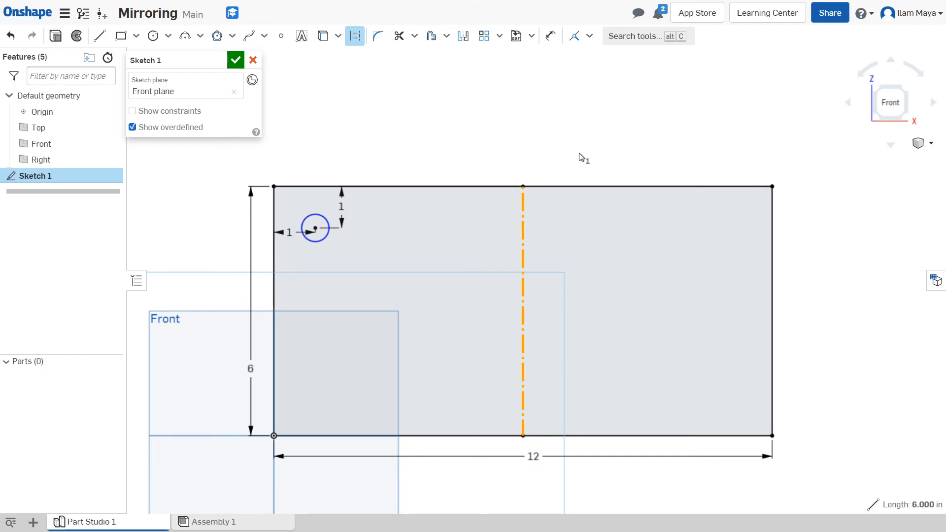
pyautogui.click(464, 42)
pyautogui.press('Escape')
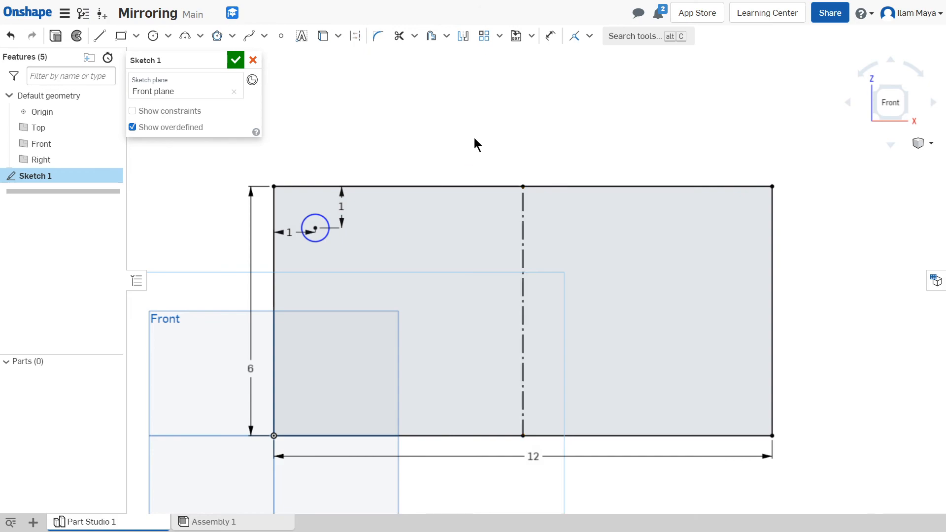
# Mirror the dimensioned circle across the vertical construction centerline to the rectangle's other half and finish the sketch.
pyautogui.click(461, 40)
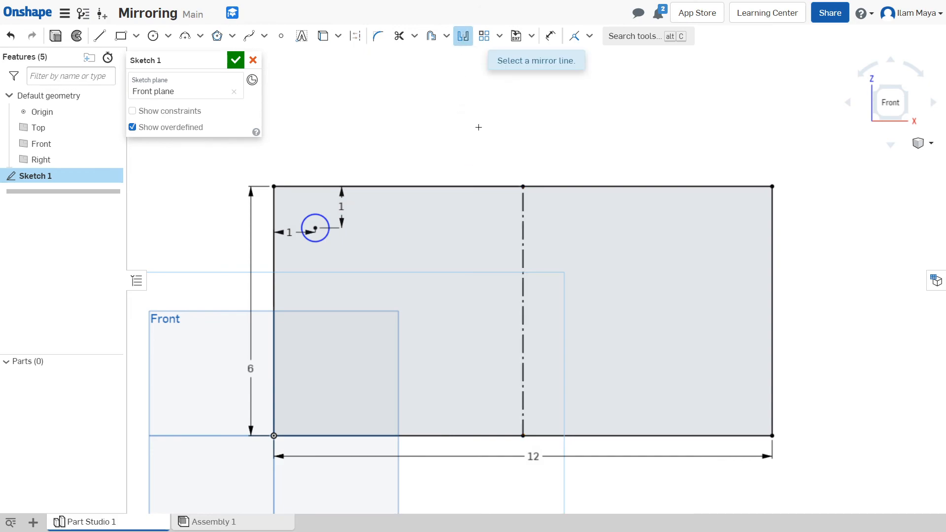
pyautogui.click(523, 210)
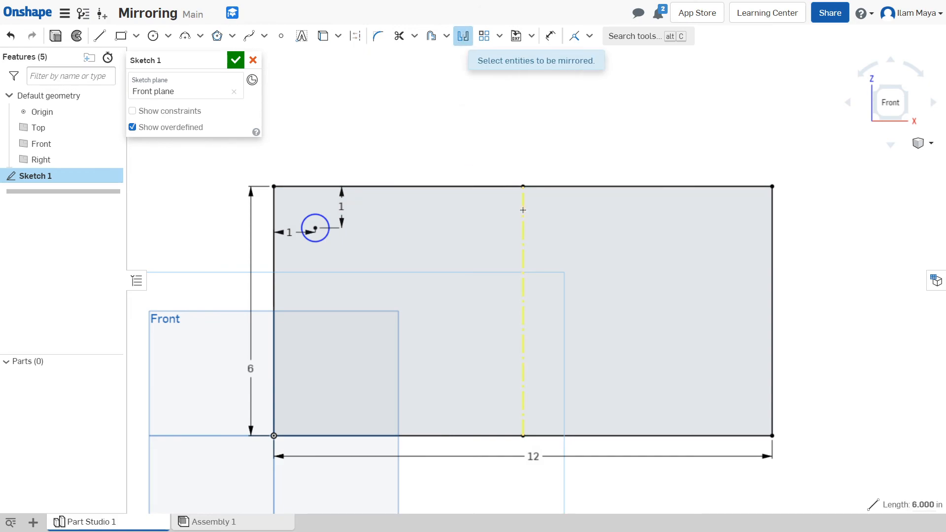
pyautogui.click(326, 237)
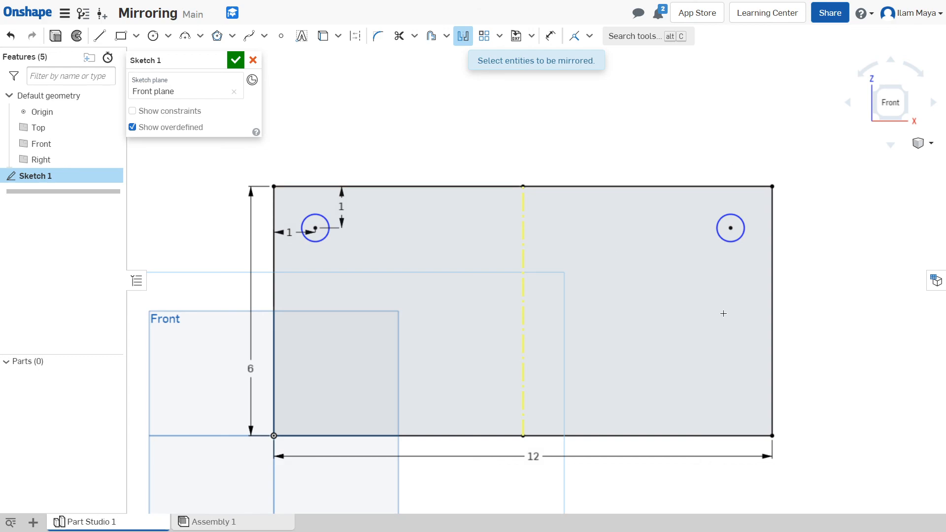
pyautogui.scroll(2, 609, 306)
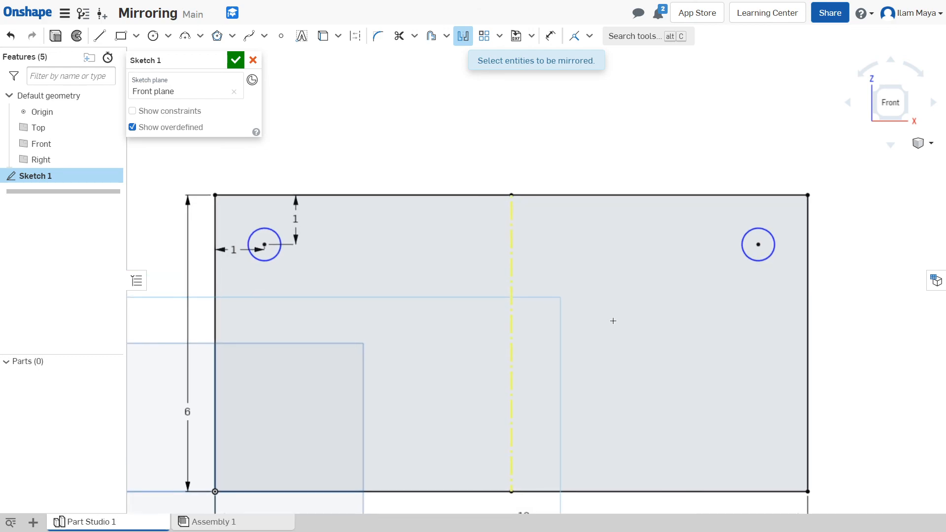
pyautogui.scroll(-3, 612, 319)
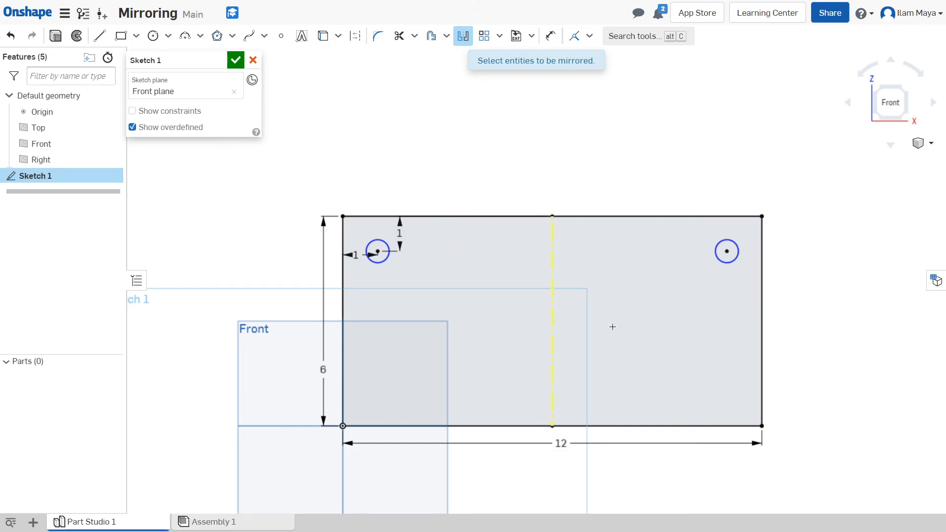
pyautogui.click(235, 60)
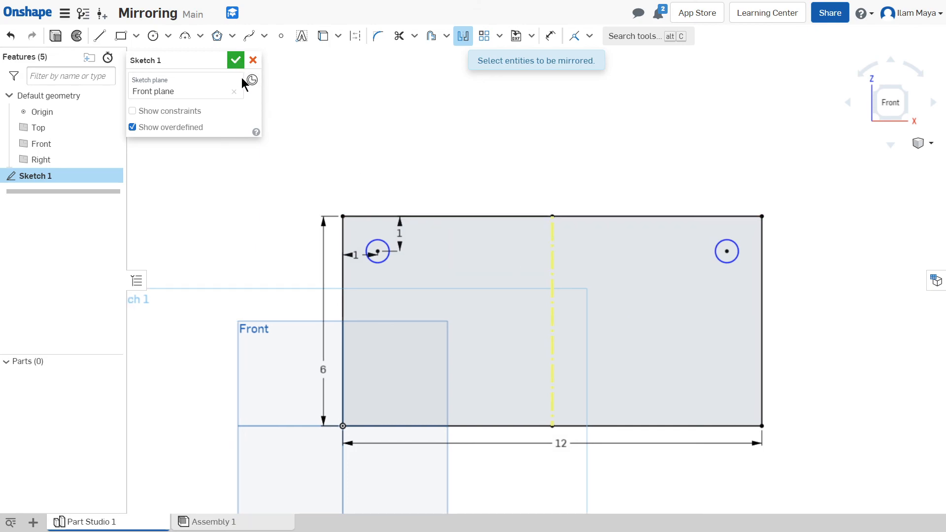